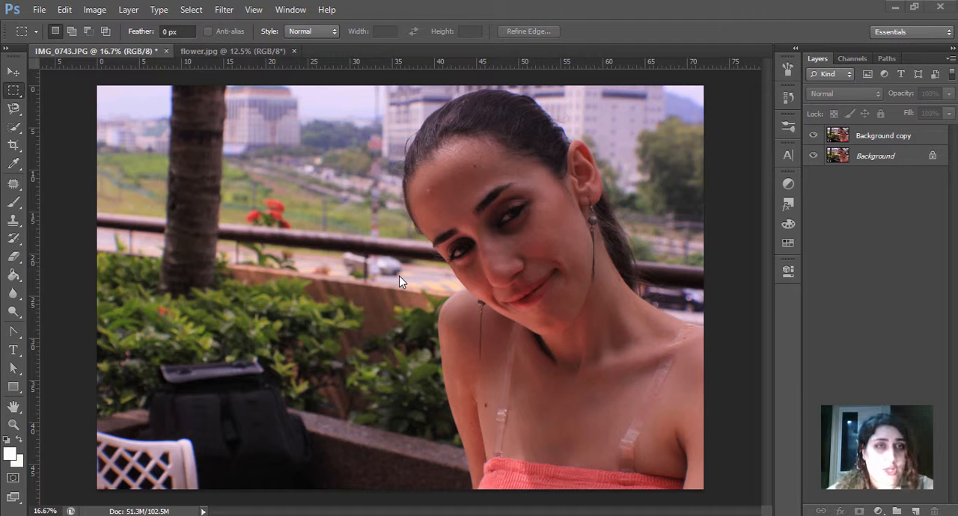
Step: Select the entire scenery around the woman on the Background copy layer of IMG_0743.JPG with the Quick Selection tool
left_click(277, 53)
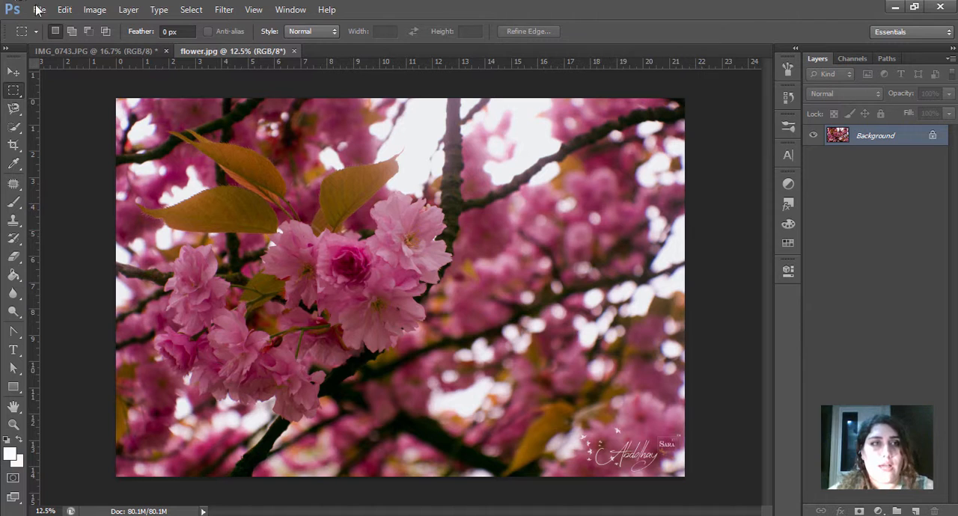
left_click(88, 52)
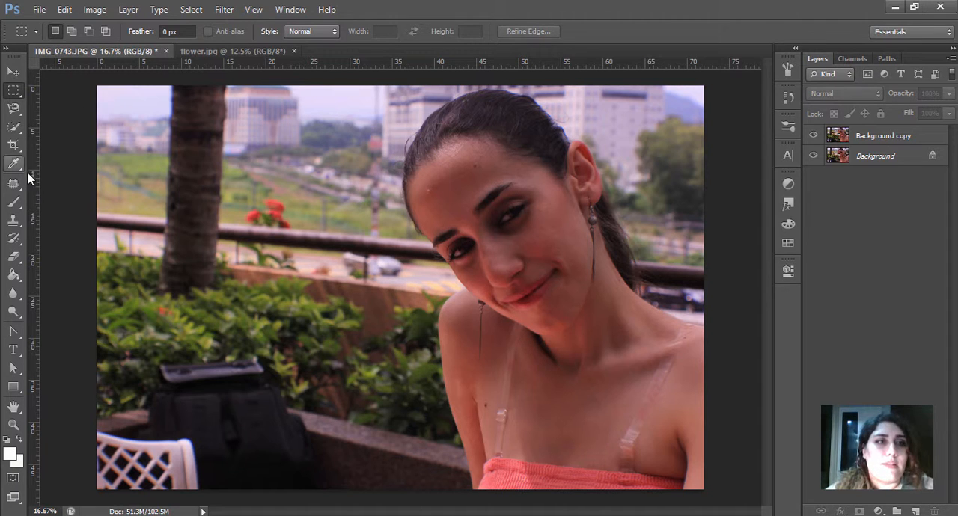
left_click(14, 128)
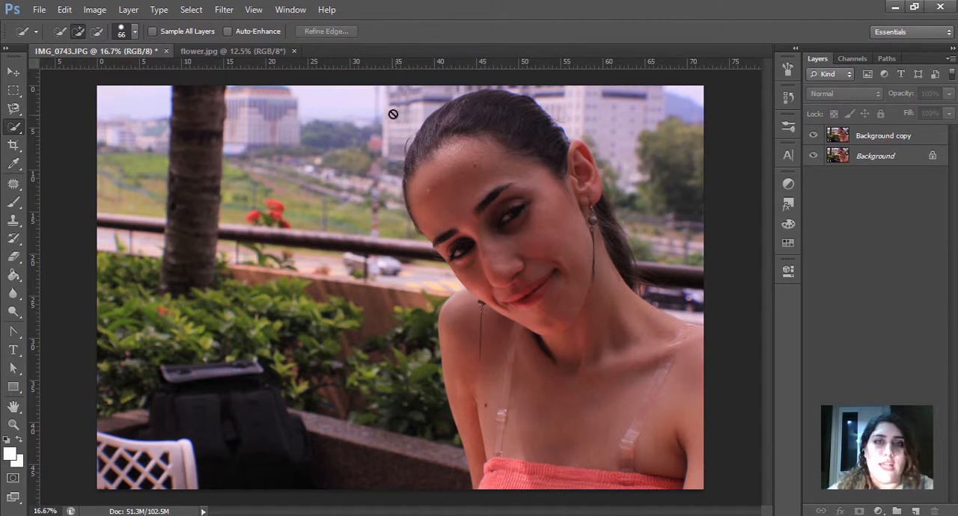
left_click(877, 135)
mouse_move(175, 173)
left_mouse_down()
mouse_move(228, 113)
mouse_move(198, 195)
mouse_move(228, 337)
left_mouse_up()
mouse_move(259, 363)
left_mouse_down()
mouse_move(297, 418)
mouse_move(232, 273)
mouse_move(213, 176)
mouse_move(221, 92)
left_mouse_up()
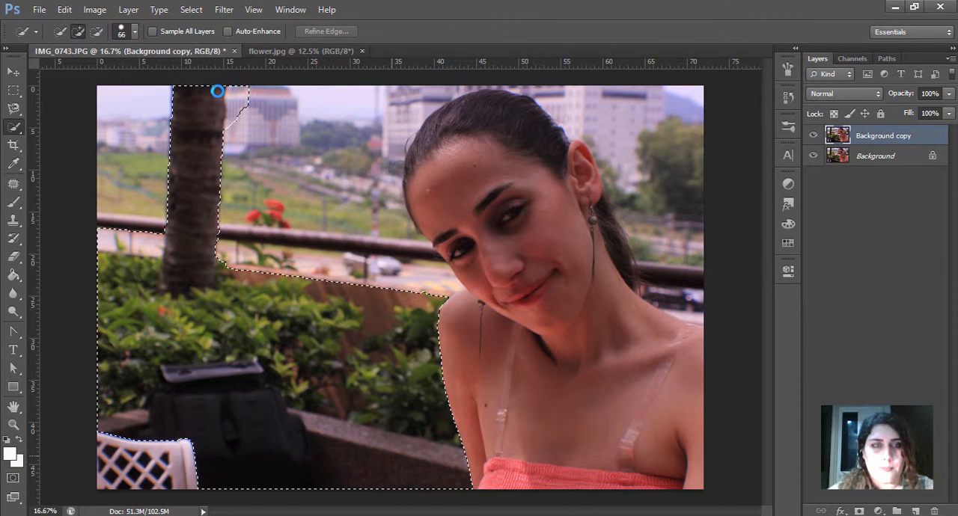
mouse_move(228, 125)
left_mouse_down()
mouse_move(89, 116)
mouse_move(237, 138)
mouse_move(218, 180)
mouse_move(232, 245)
mouse_move(261, 223)
mouse_move(359, 100)
left_mouse_up()
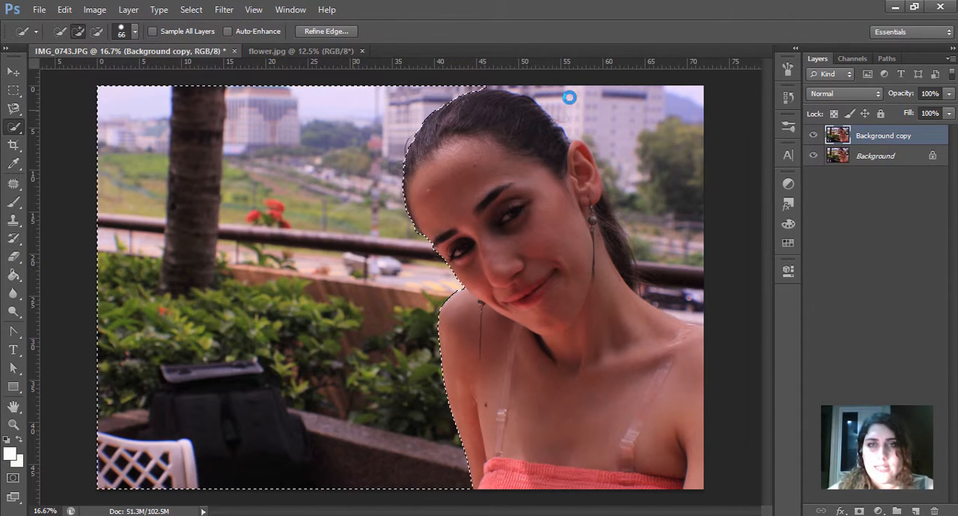
mouse_move(529, 91)
left_mouse_down()
mouse_move(653, 126)
mouse_move(677, 151)
mouse_move(691, 318)
left_mouse_up()
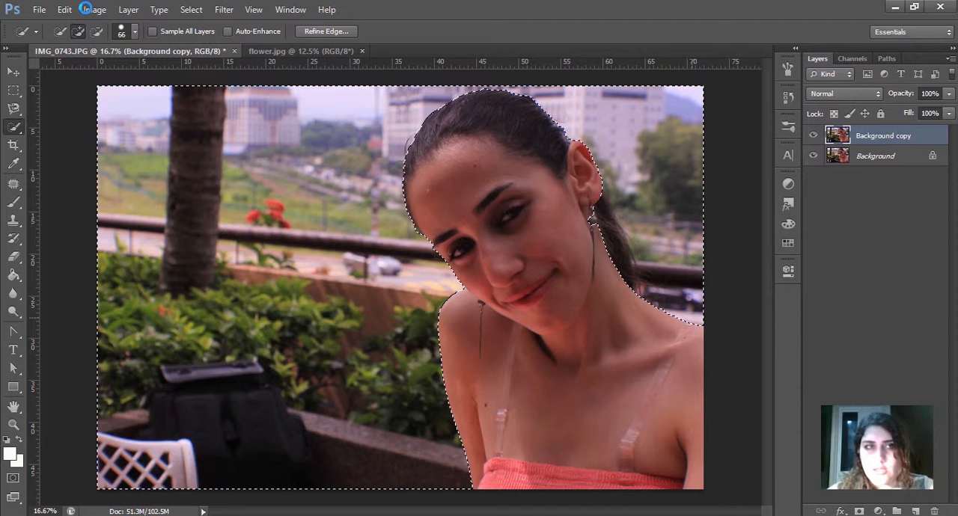
Step: Refine the selection edge around the ponytail and neck so that the woman's hair is excluded from the selected background
left_click(97, 33)
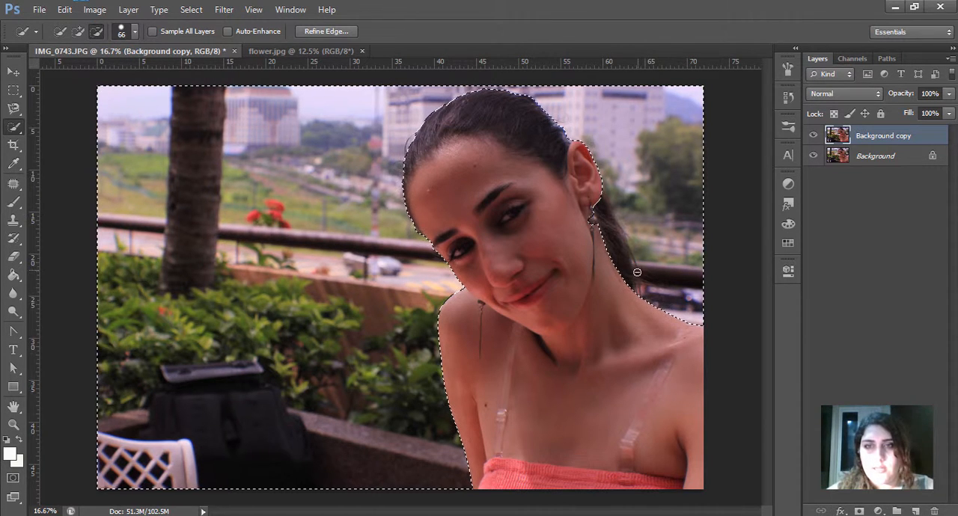
left_click_drag(626, 276, 596, 219)
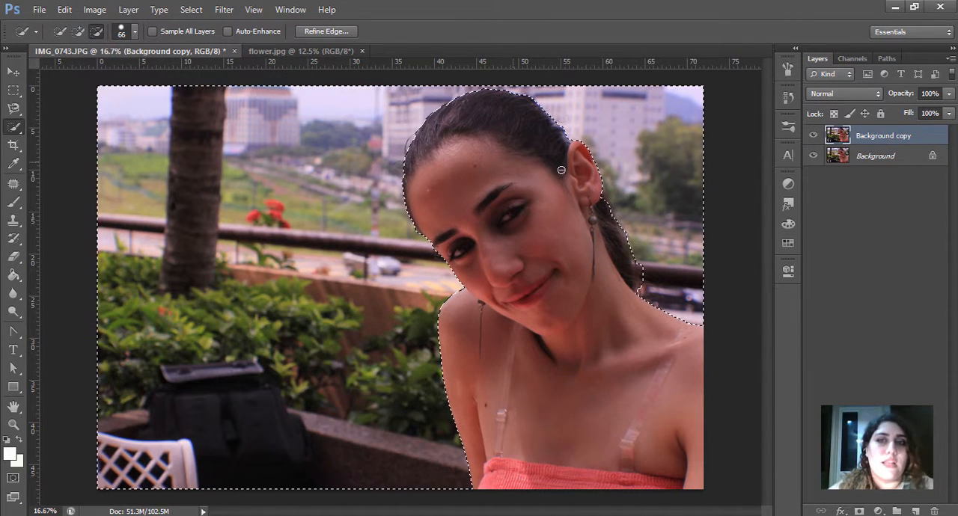
left_click_drag(607, 198, 641, 284)
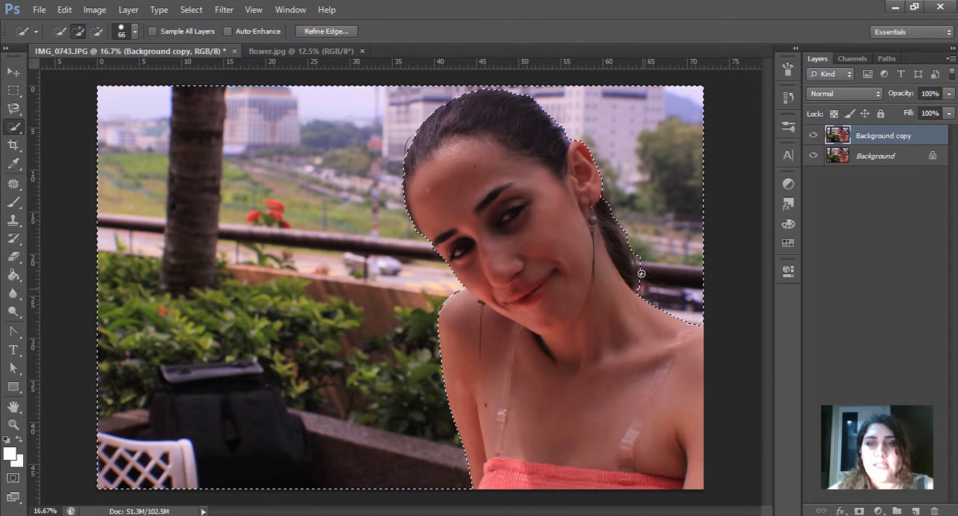
mouse_move(641, 273)
left_mouse_down()
mouse_move(637, 249)
mouse_move(641, 280)
left_mouse_up()
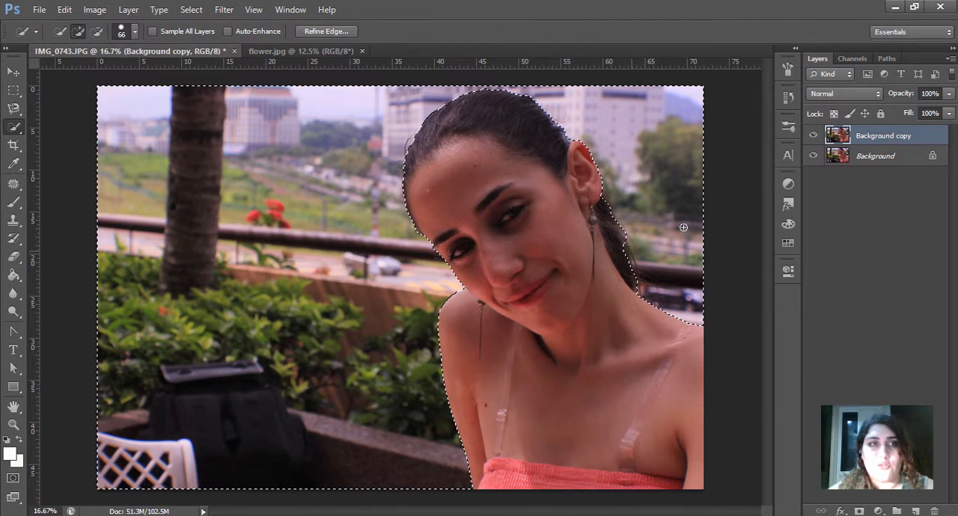
left_click(96, 31)
left_click_drag(622, 242, 633, 296)
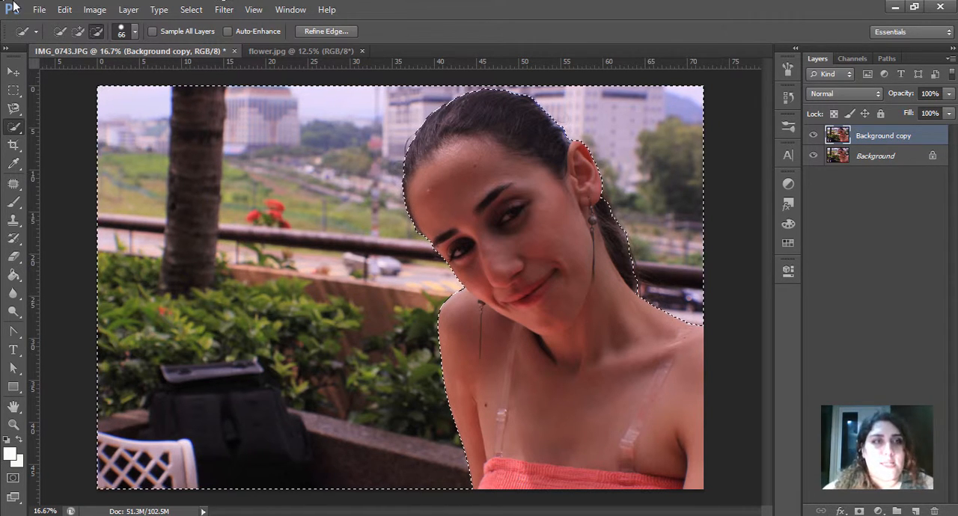
Step: Apply a Gaussian Blur with a radius of 11.4 pixels to the selected background
left_click(222, 14)
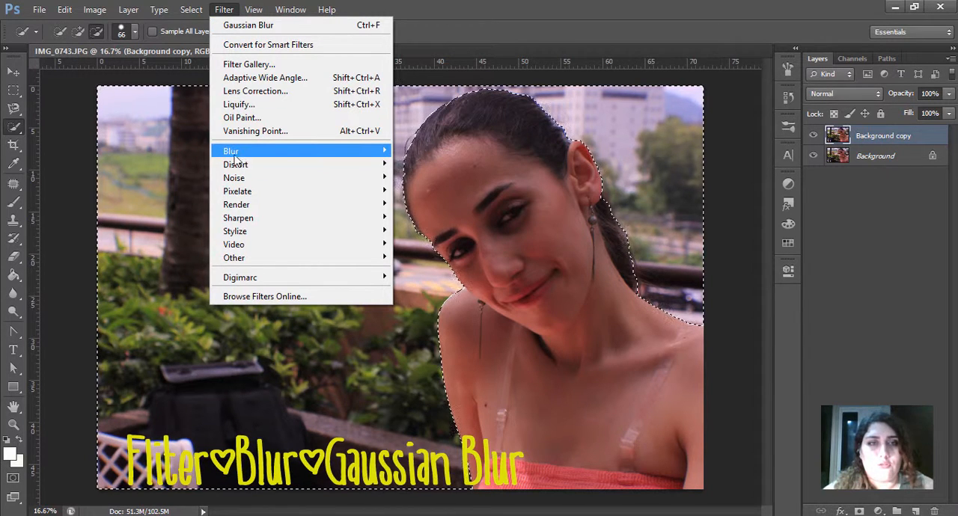
mouse_move(247, 151)
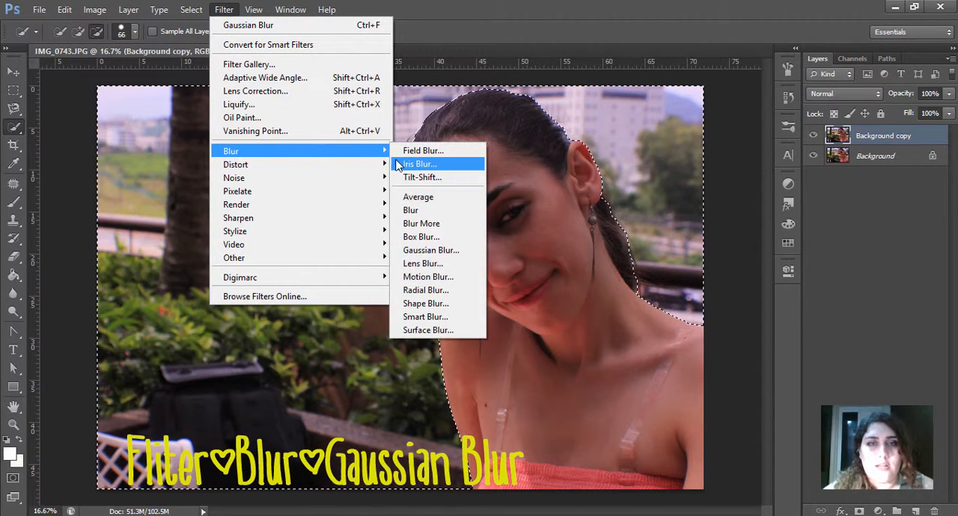
left_click(425, 250)
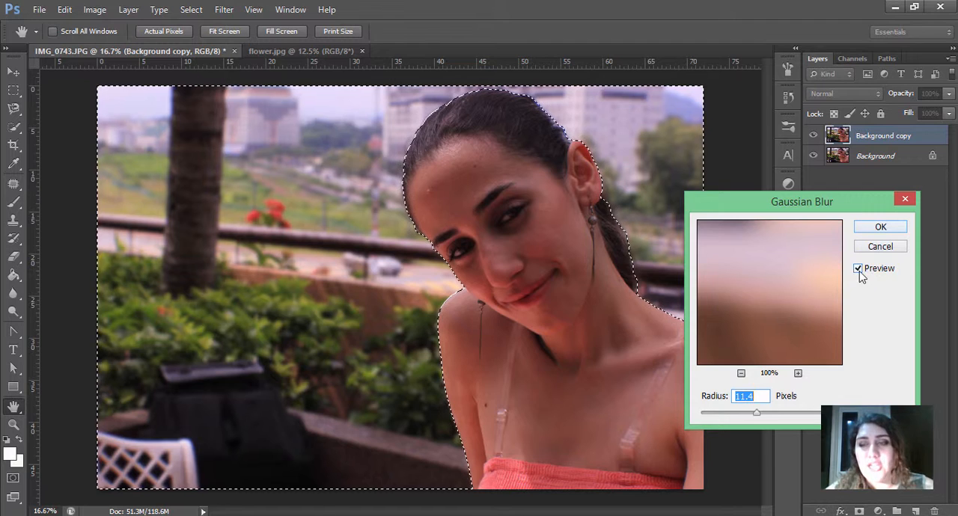
mouse_move(755, 413)
left_mouse_down()
mouse_move(748, 416)
mouse_move(787, 418)
mouse_move(711, 421)
mouse_move(752, 415)
left_mouse_up()
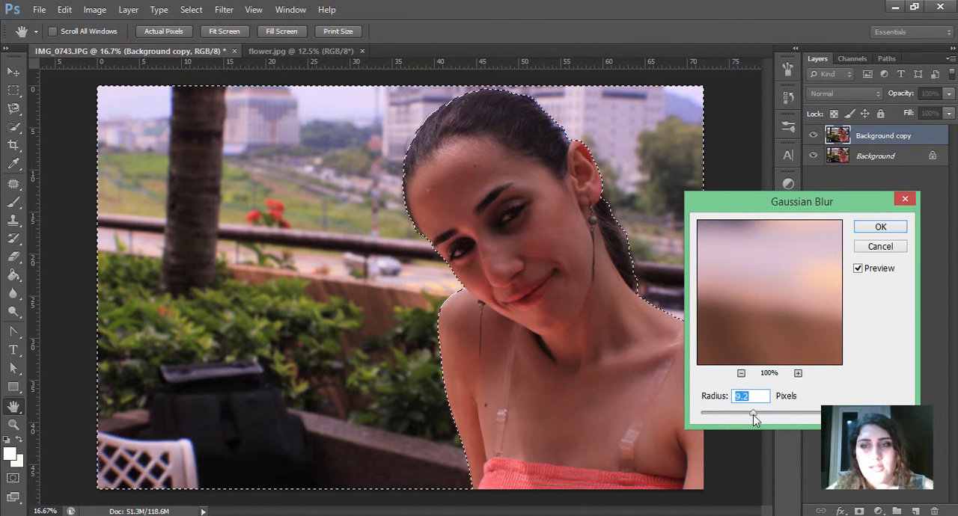
left_click_drag(757, 416, 758, 416)
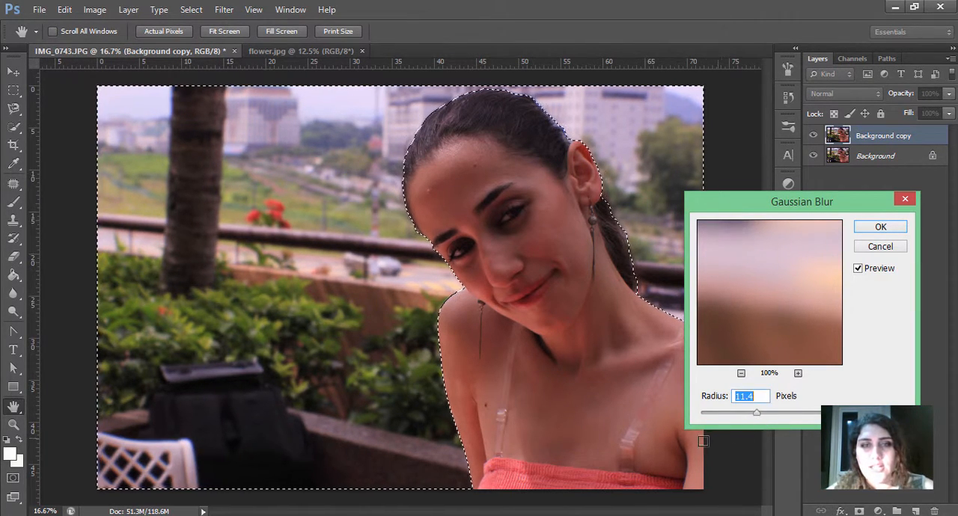
left_click(867, 229)
Step: Clear the background selection using the Rectangular Marquee tool
key("w")
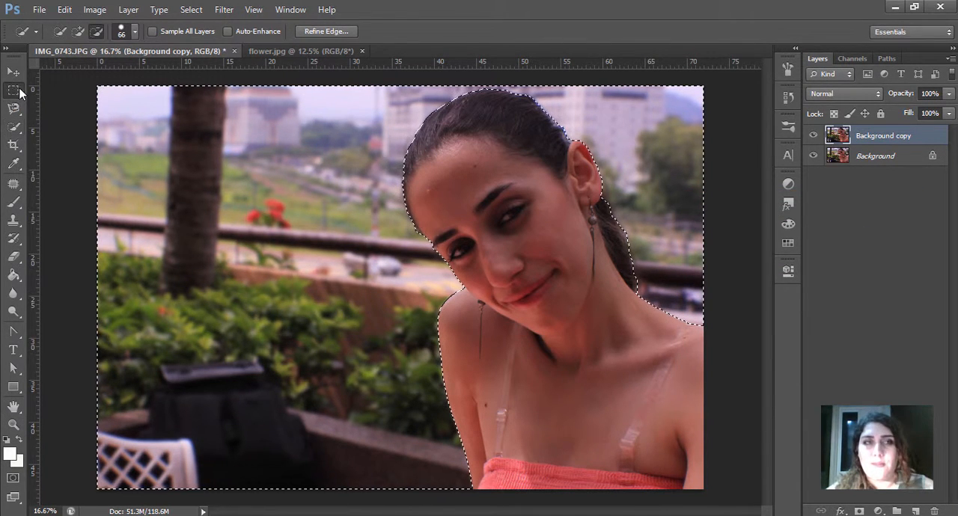
left_click(14, 90)
left_click(364, 229)
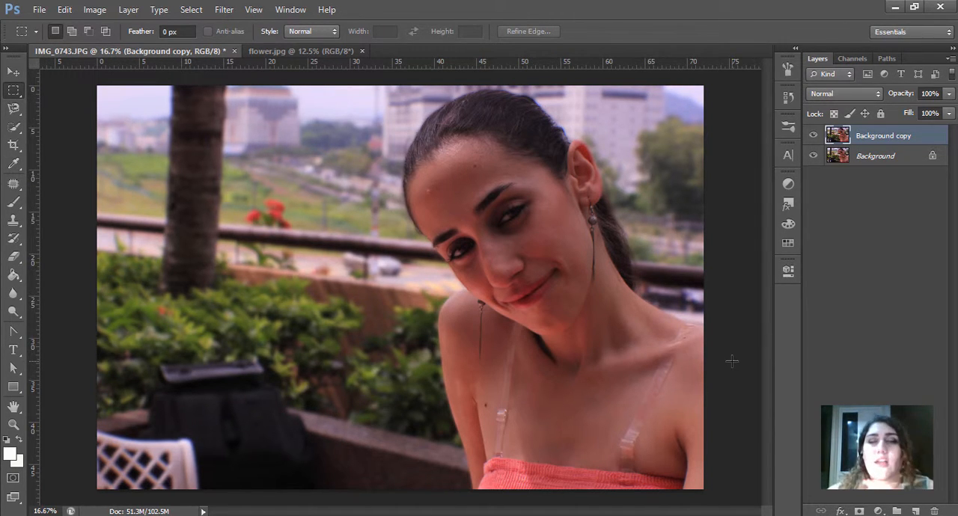
Step: Switch to flower.jpg and make two duplicates of its Background layer, keeping the default names
left_click(305, 51)
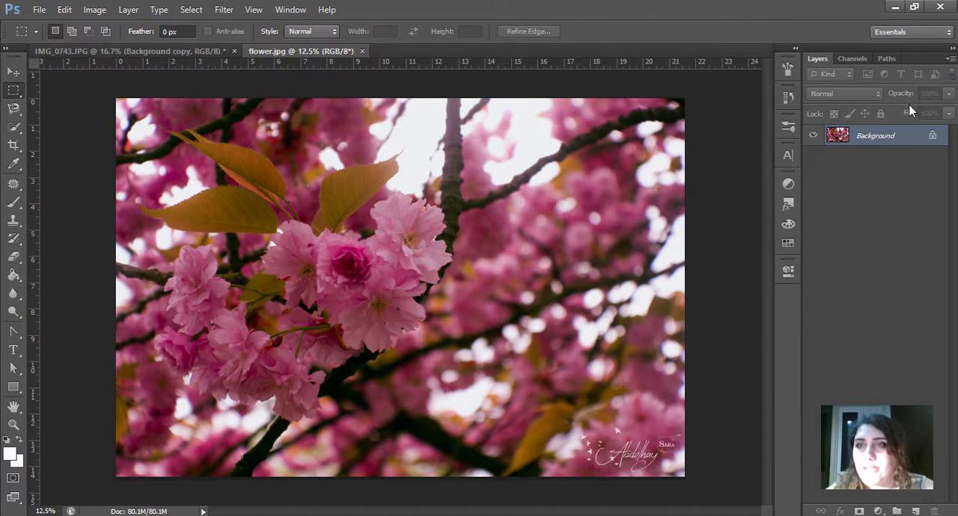
right_click(839, 137)
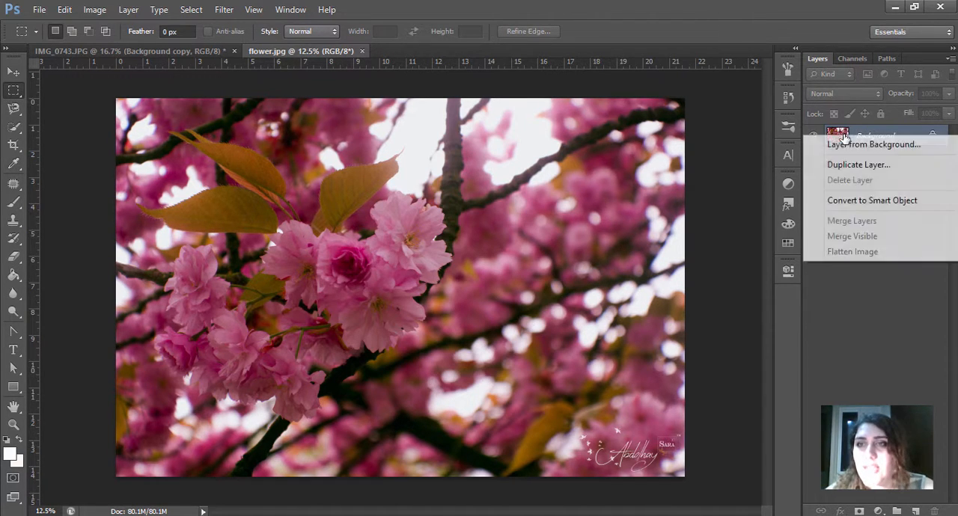
left_click(847, 166)
key("Return")
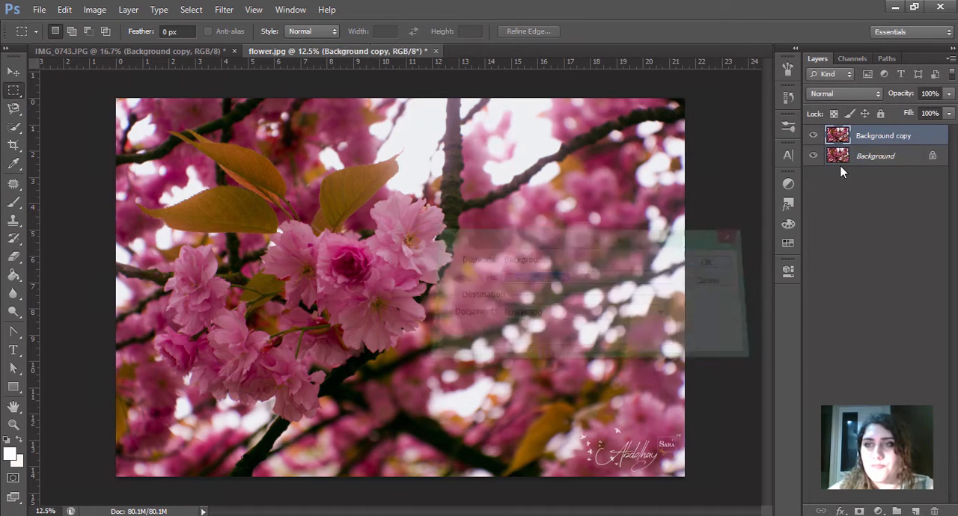
right_click(869, 142)
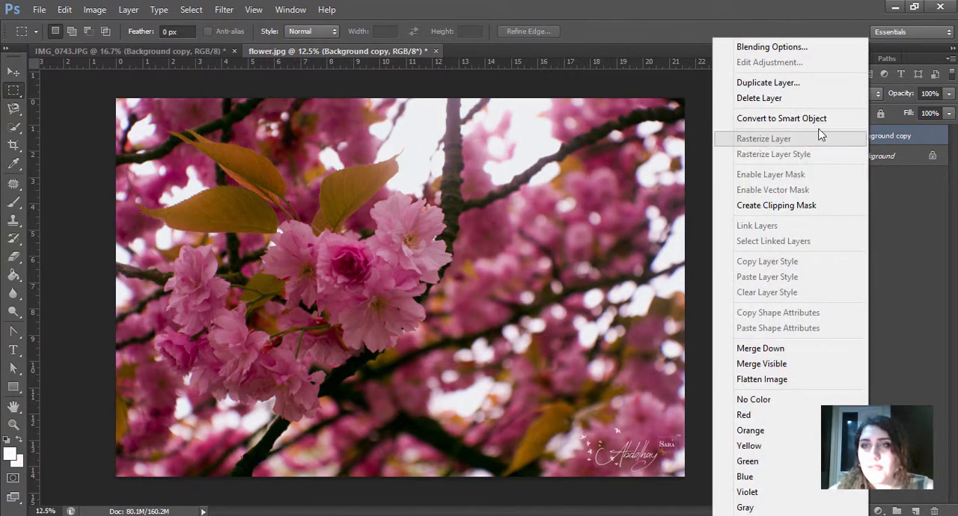
left_click(789, 83)
key("Return")
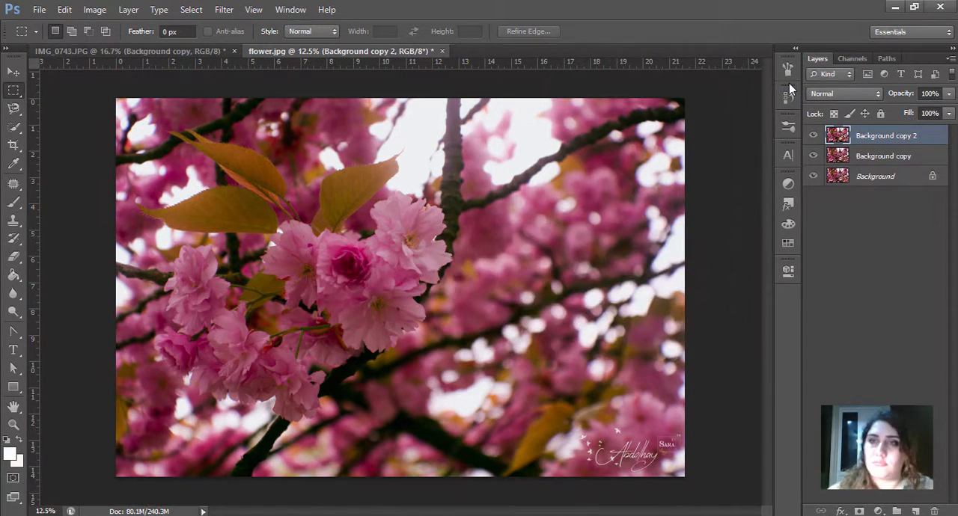
Step: Hide the Background copy 2 layer and apply a Gaussian Blur with a 5.9-pixel radius to the Background copy layer
left_click(814, 135)
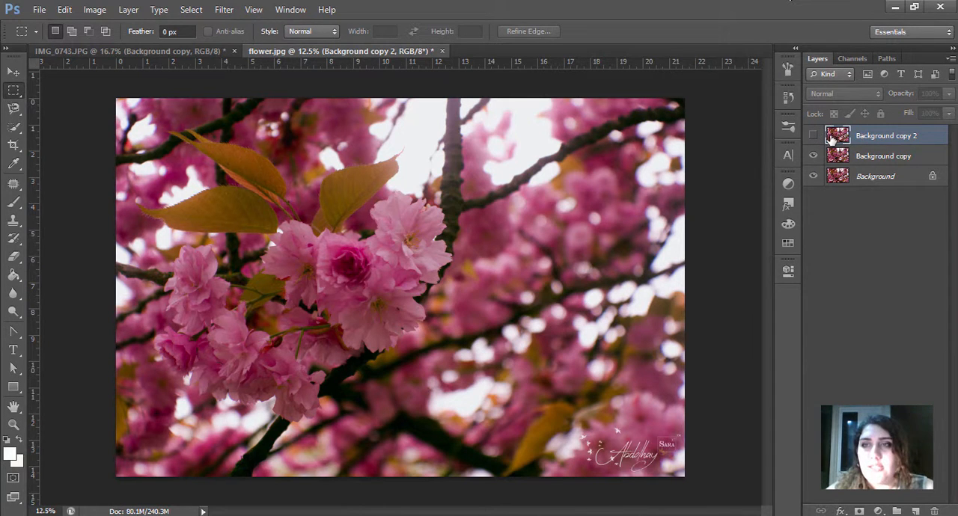
left_click(843, 158)
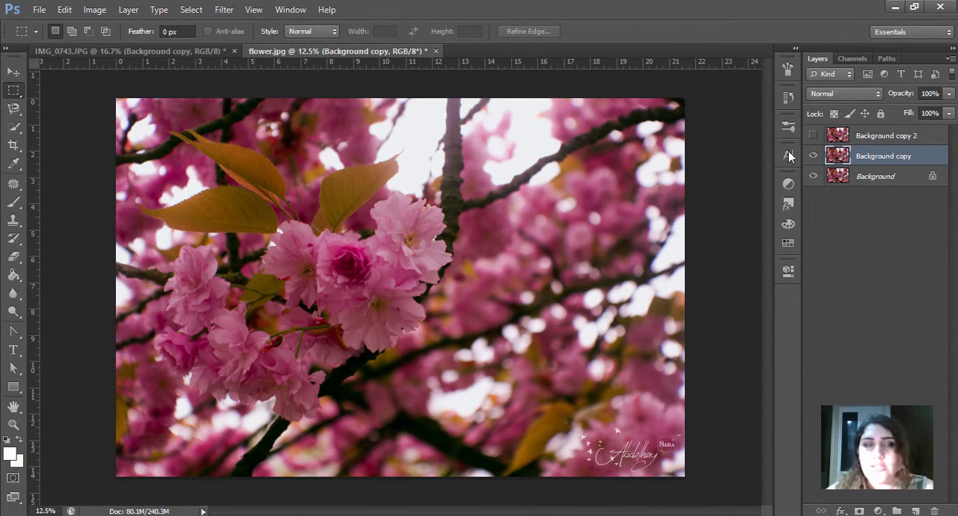
left_click(224, 11)
mouse_move(251, 155)
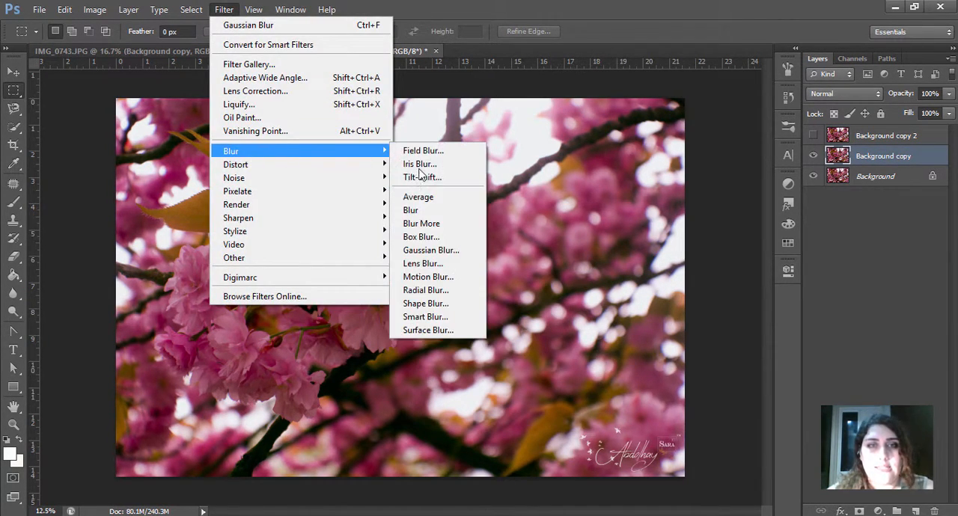
left_click(419, 249)
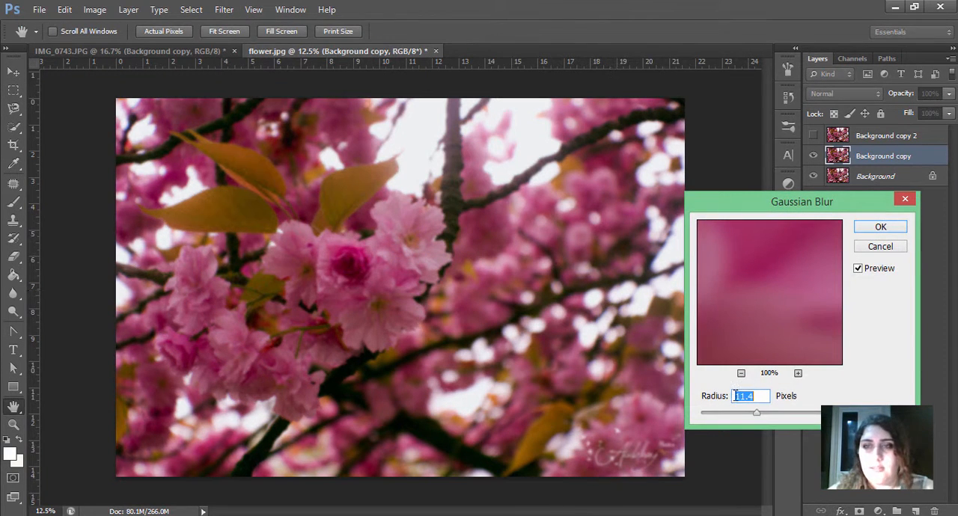
left_click_drag(733, 417, 733, 417)
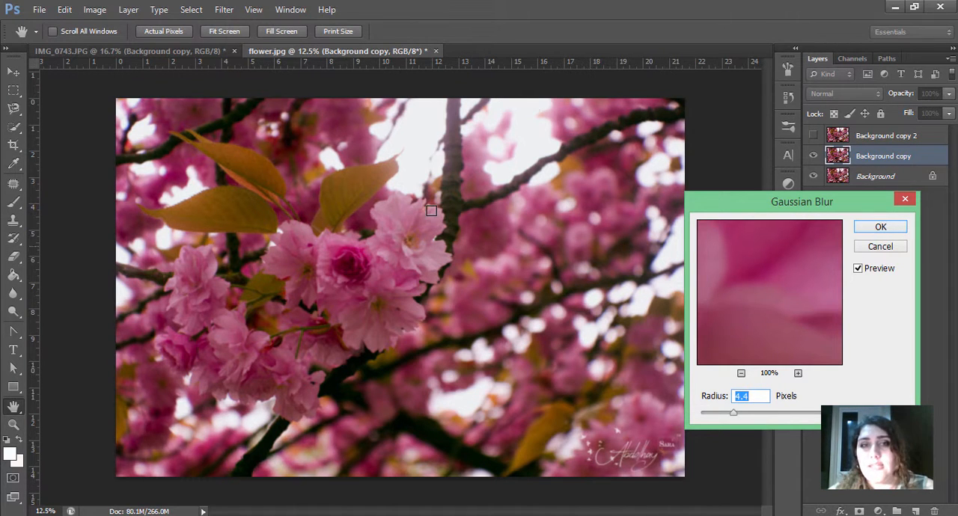
left_click_drag(733, 415, 740, 415)
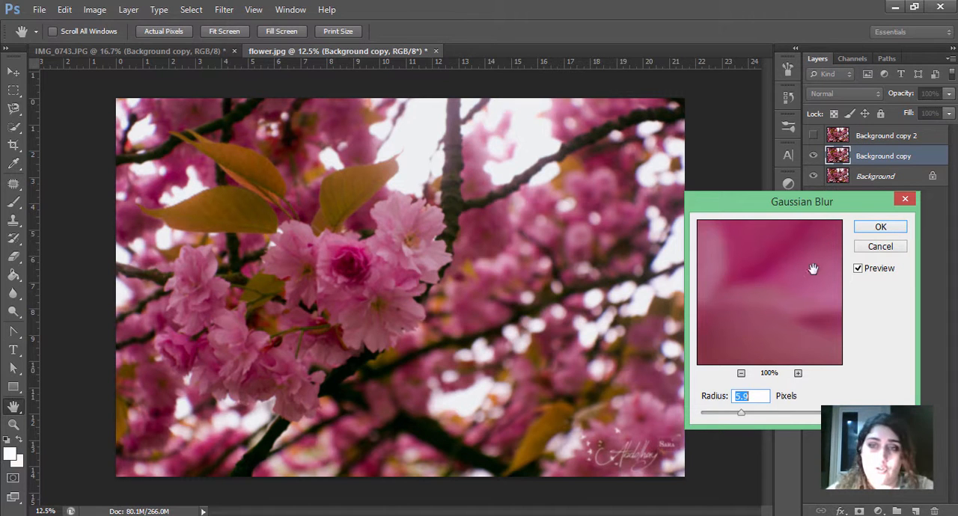
mouse_move(741, 412)
left_mouse_down()
mouse_move(770, 416)
mouse_move(751, 417)
left_mouse_up()
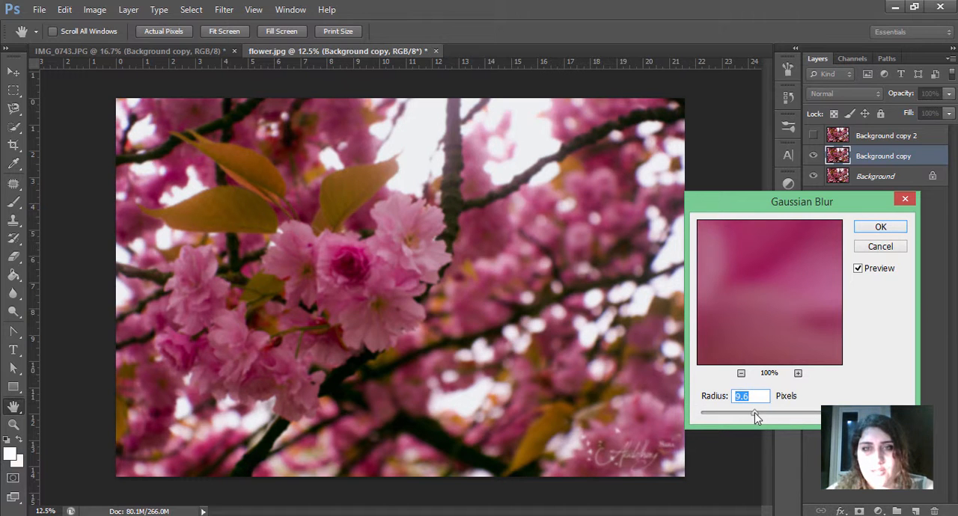
mouse_move(754, 412)
left_mouse_down()
mouse_move(764, 413)
mouse_move(743, 418)
left_mouse_up()
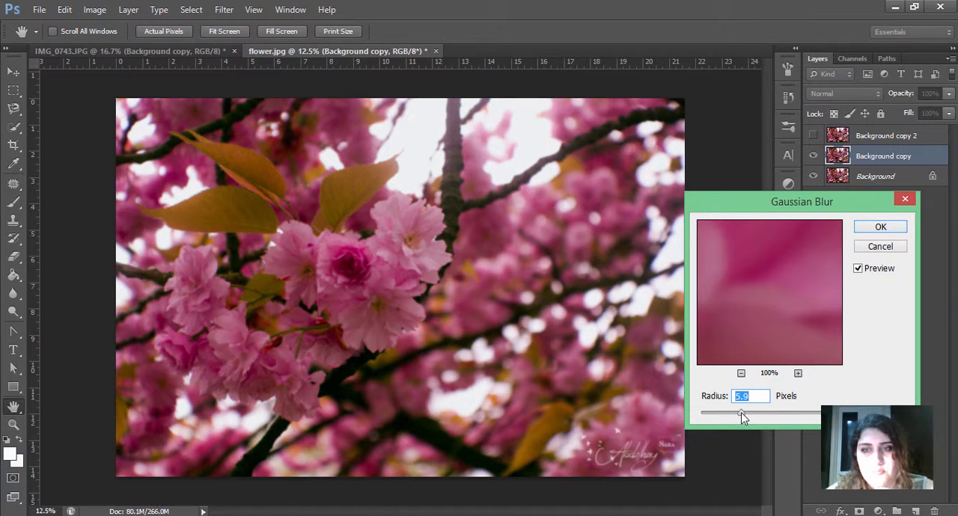
left_click(883, 226)
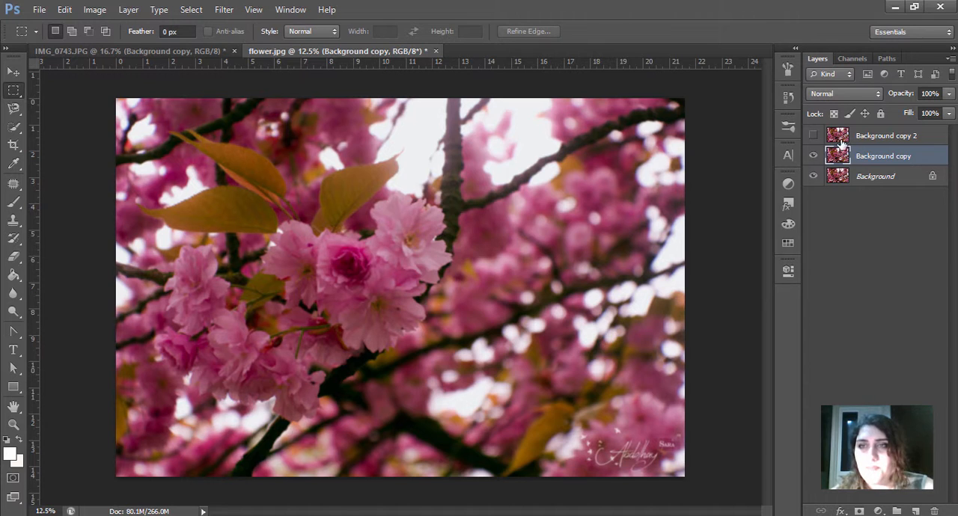
Step: Make the Background copy 2 layer visible again and add a layer mask to it, ready for painting with the Brush tool
left_click(812, 134)
left_click(839, 139)
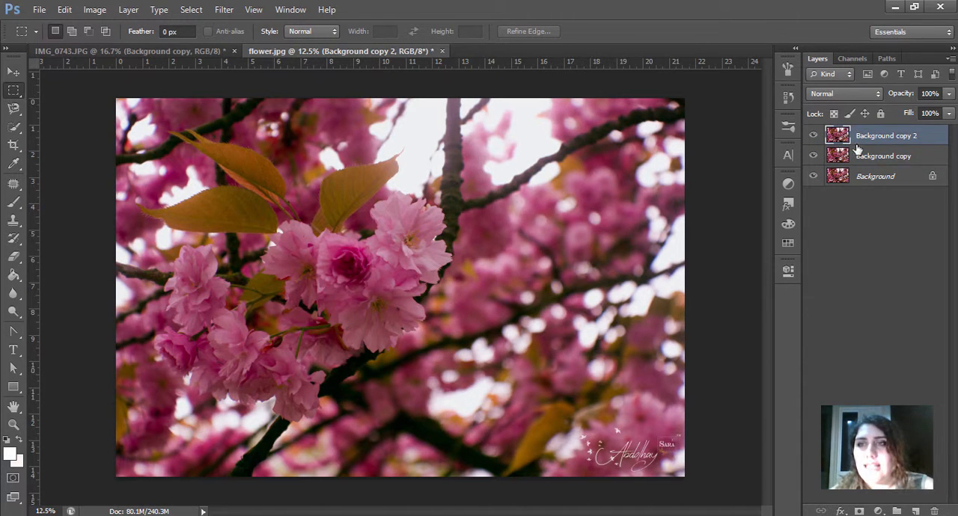
left_click(859, 512)
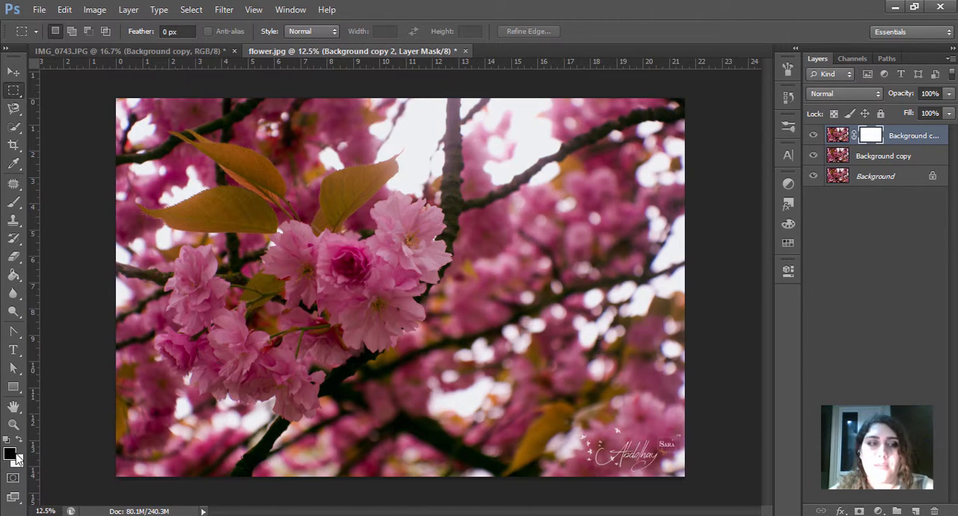
left_click(13, 204)
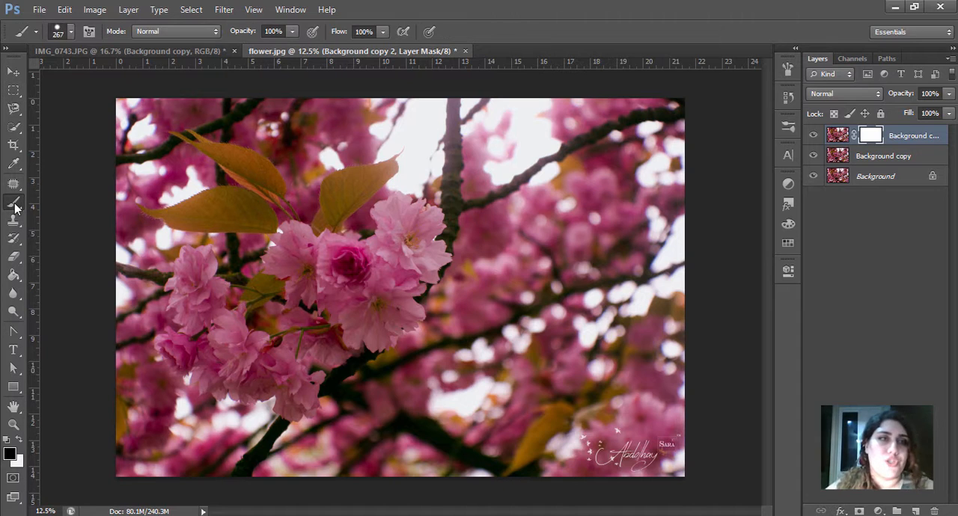
Step: Set a soft round brush to 494 px and paint black on the Background copy 2 mask over the photo's upper-right background
left_click(71, 31)
left_click(68, 141)
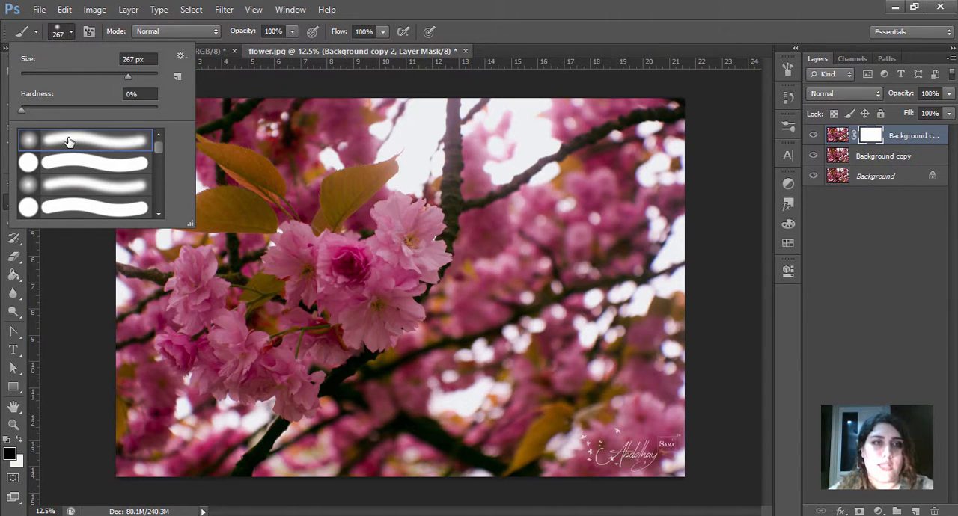
left_click(139, 78)
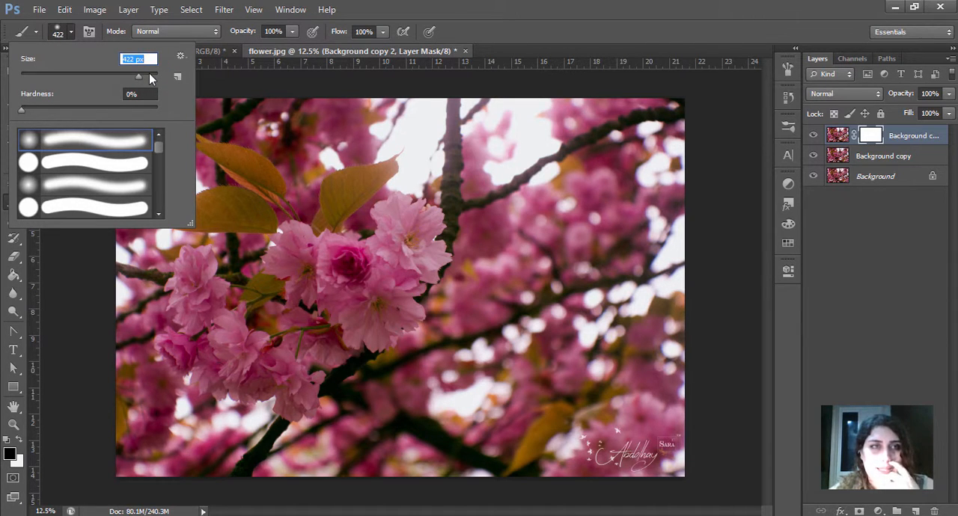
left_click(149, 77)
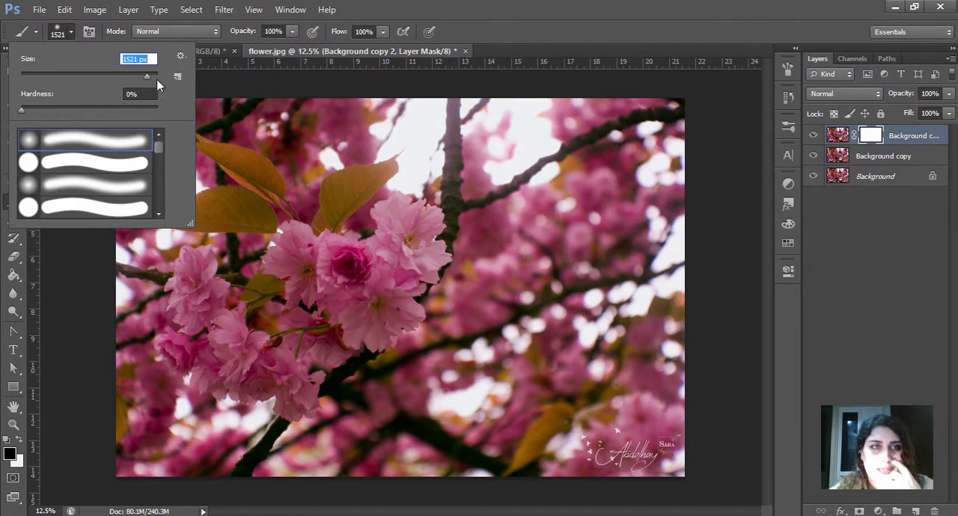
left_click(143, 78)
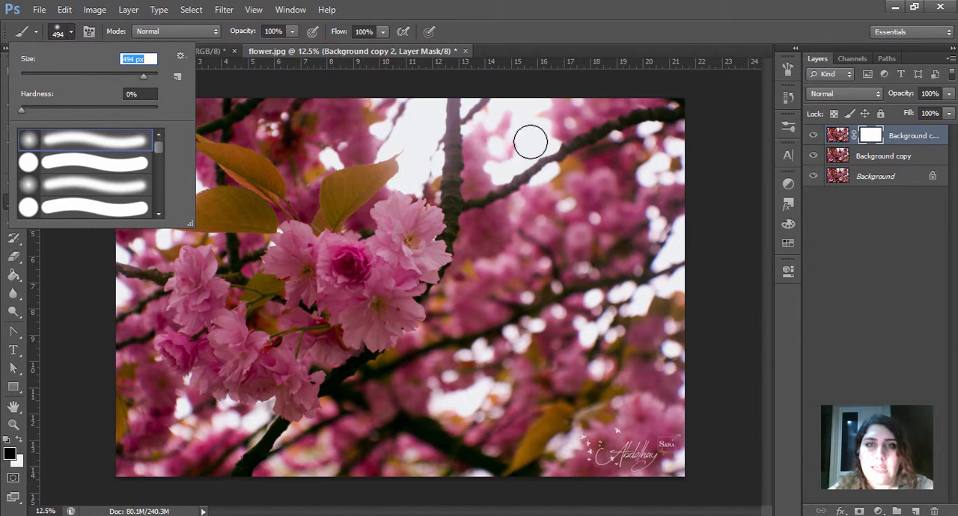
left_click(500, 117)
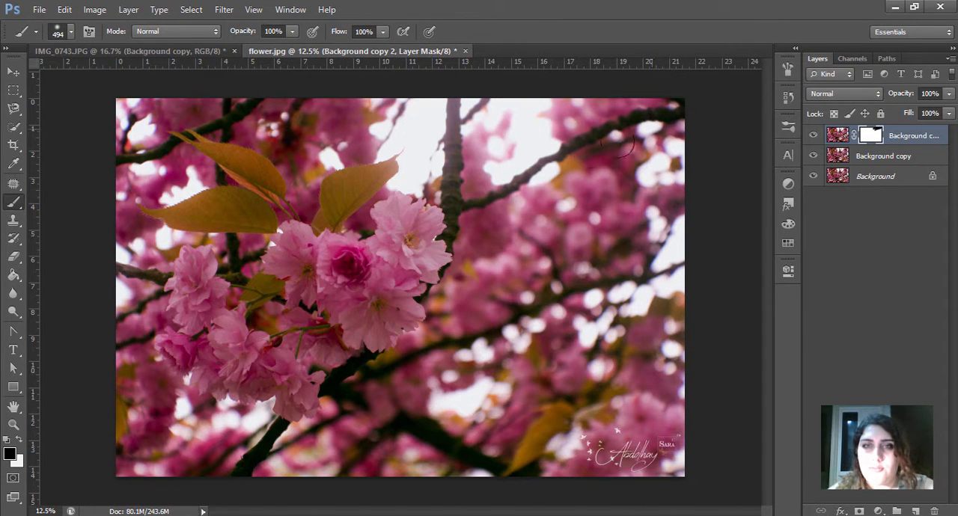
mouse_move(521, 217)
left_mouse_down()
mouse_move(492, 236)
mouse_move(527, 166)
mouse_move(503, 157)
mouse_move(491, 256)
mouse_move(501, 159)
mouse_move(477, 184)
left_mouse_up()
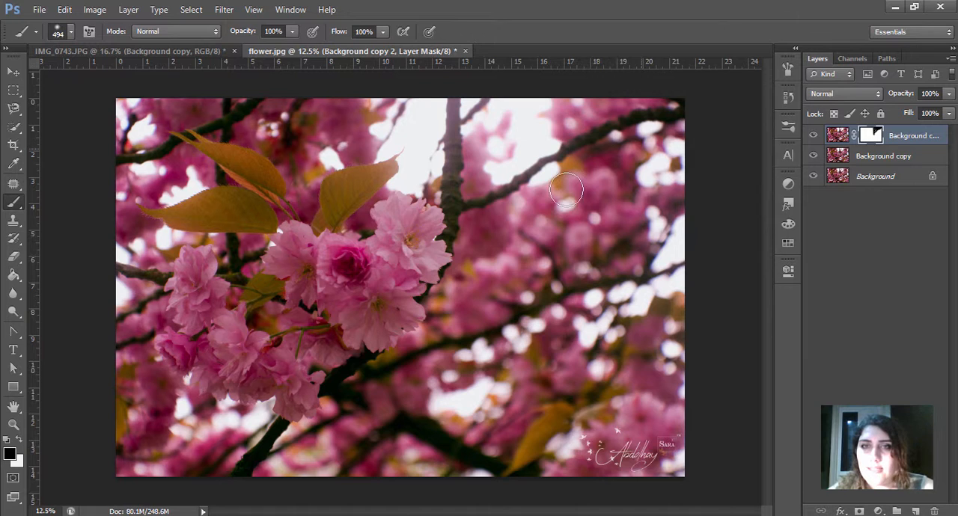
Step: Enlarge the brush to 2216 px and paint the mask black across the whole right side of the photo
right_click(635, 210)
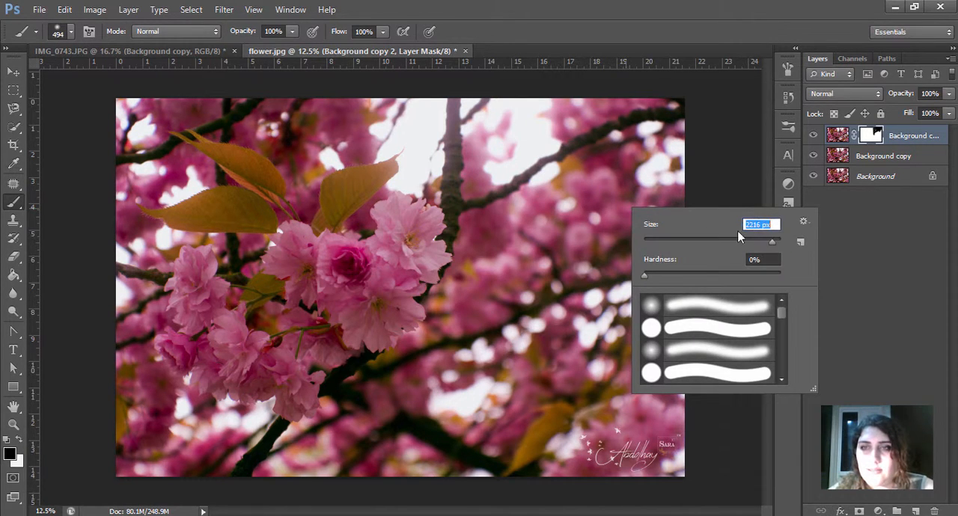
left_click(675, 189)
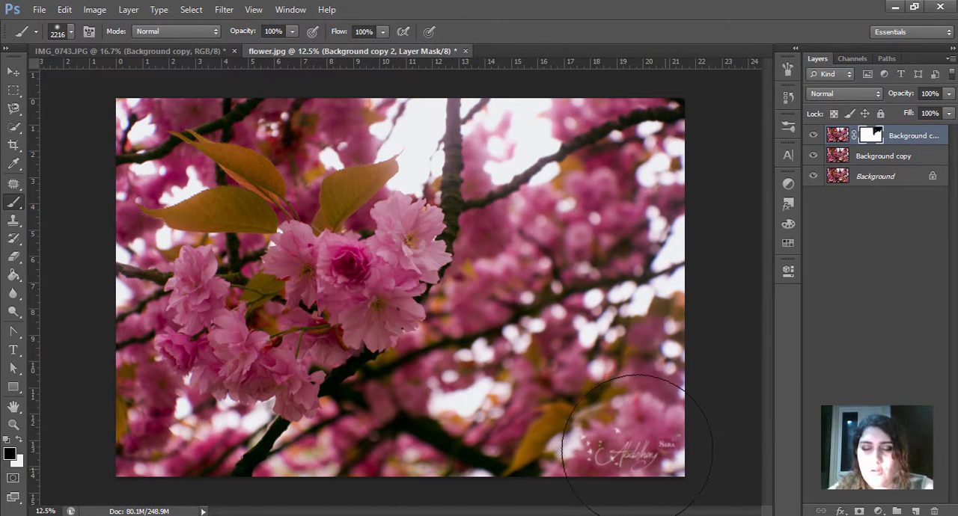
mouse_move(636, 445)
left_mouse_down()
mouse_move(652, 460)
mouse_move(688, 321)
mouse_move(673, 427)
mouse_move(670, 389)
left_mouse_up()
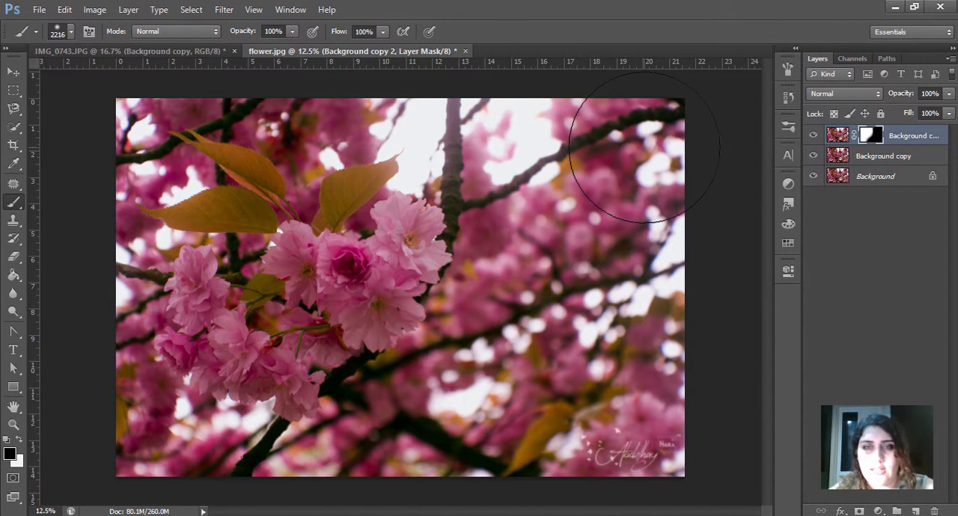
Step: Reduce the brush to 442 px and mask the background around the blossoms and leaves along the photo's top, left and bottom
right_click(645, 147)
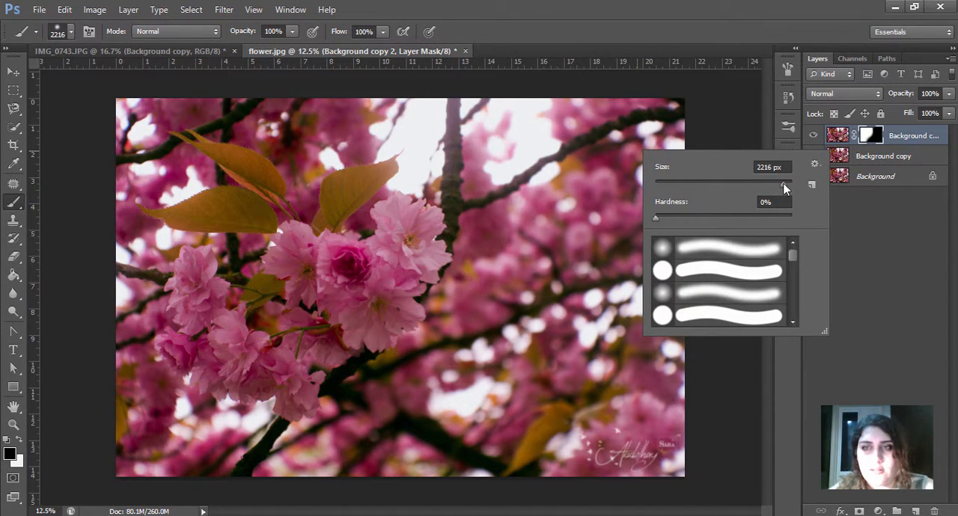
left_click_drag(783, 186, 775, 187)
left_click(427, 116)
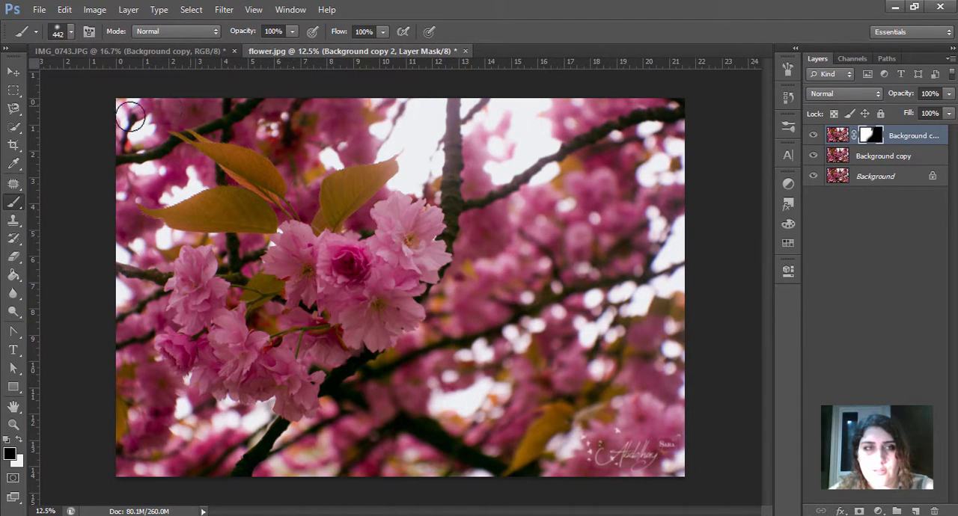
left_click_drag(130, 117, 148, 140)
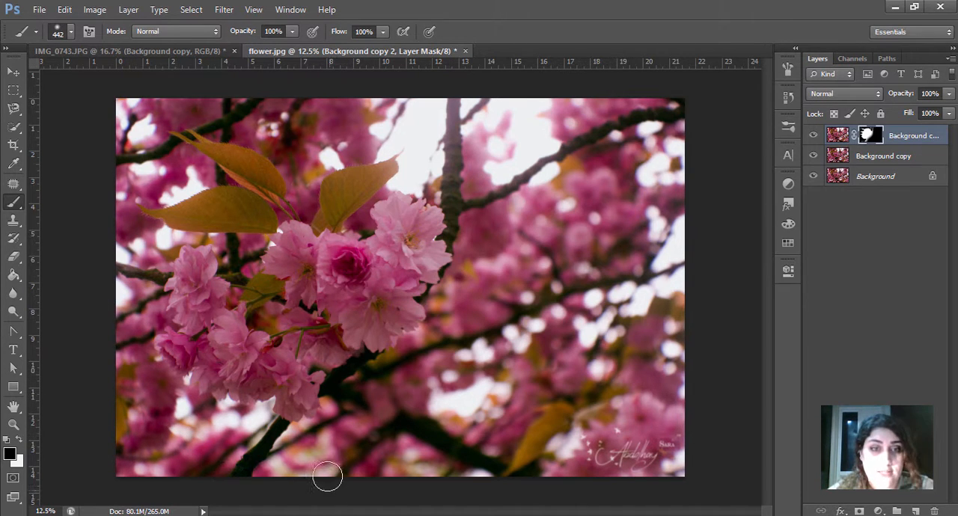
Step: Mask the background between the two upper leaves, reducing the brush to 288 px for the narrow gaps beside the blossoms
right_click(589, 268, "alt")
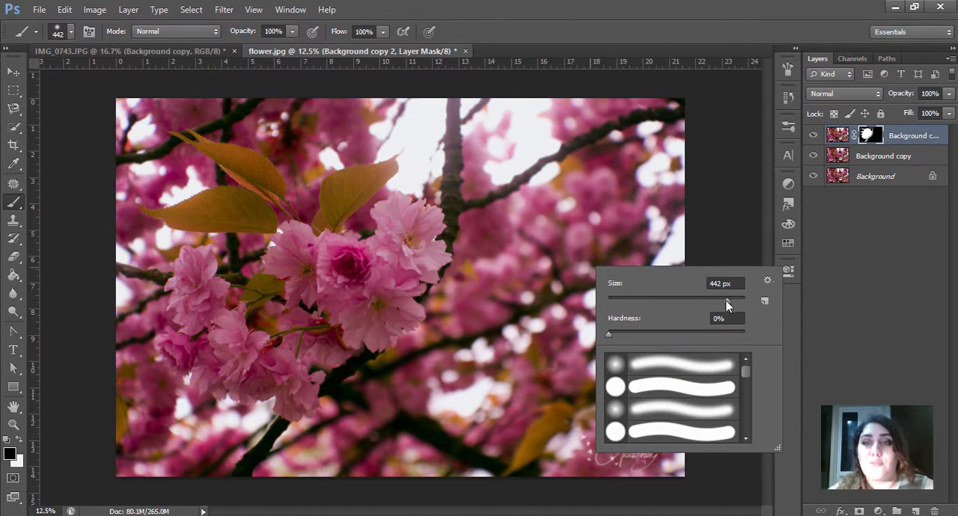
left_click_drag(320, 149, 305, 199)
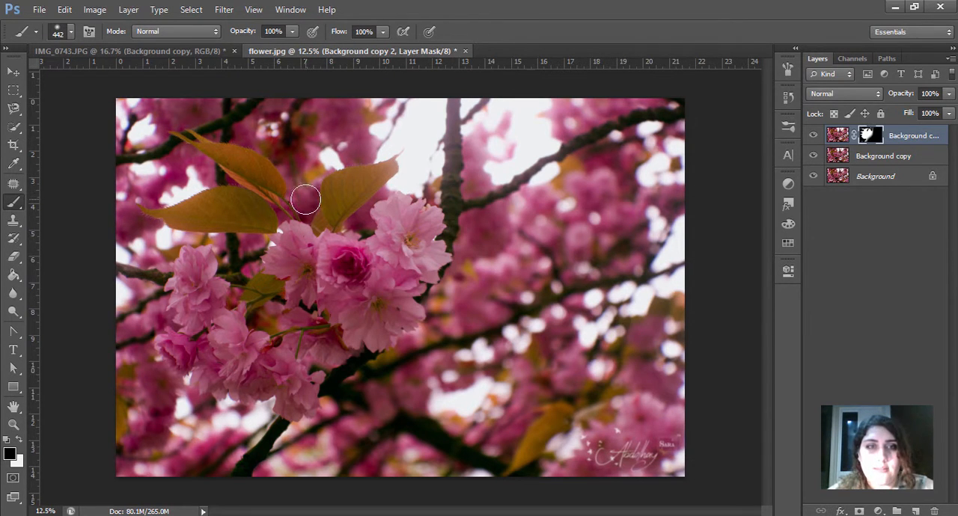
right_click(365, 221)
left_click_drag(496, 257, 467, 256)
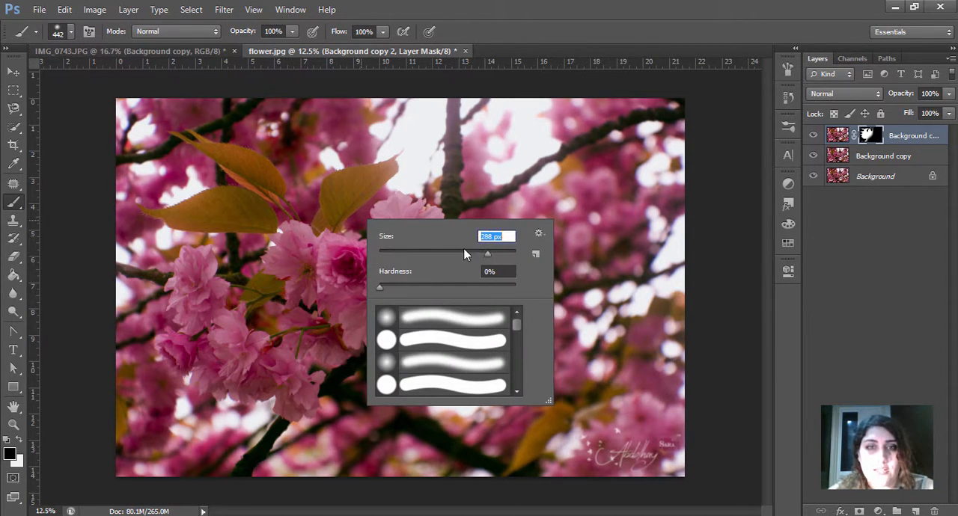
left_click(355, 224)
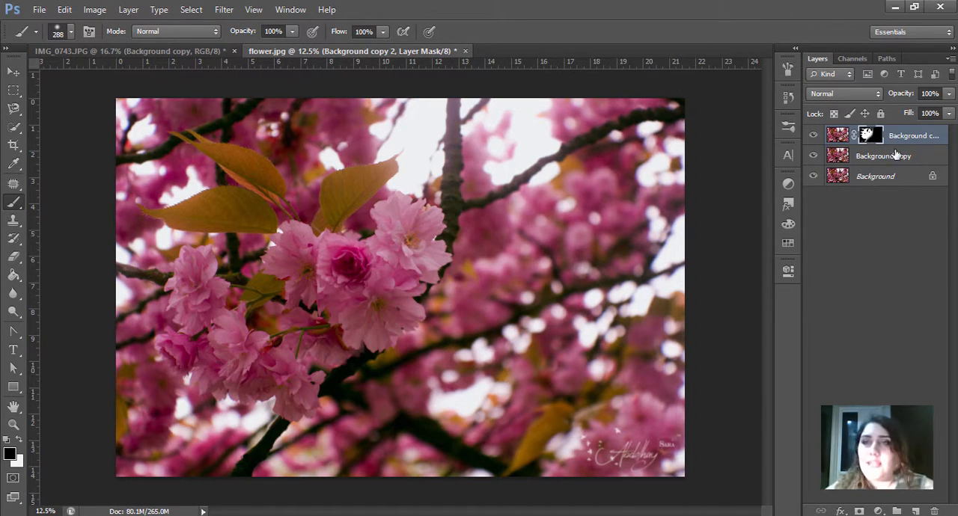
Step: Merge the masked Background copy 2 layer with the blurred Background copy layer
left_click(898, 139, "ctrl")
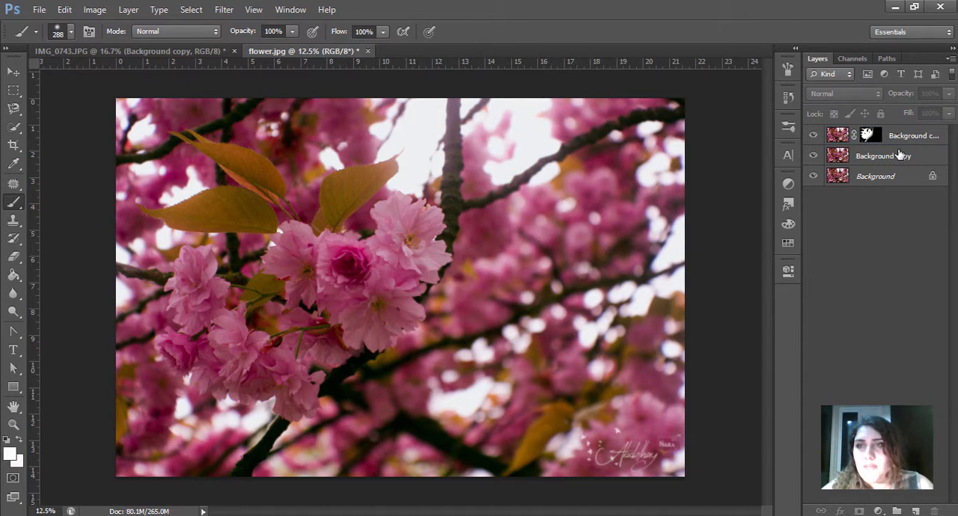
left_click(898, 156, "ctrl")
left_click(903, 137, "ctrl")
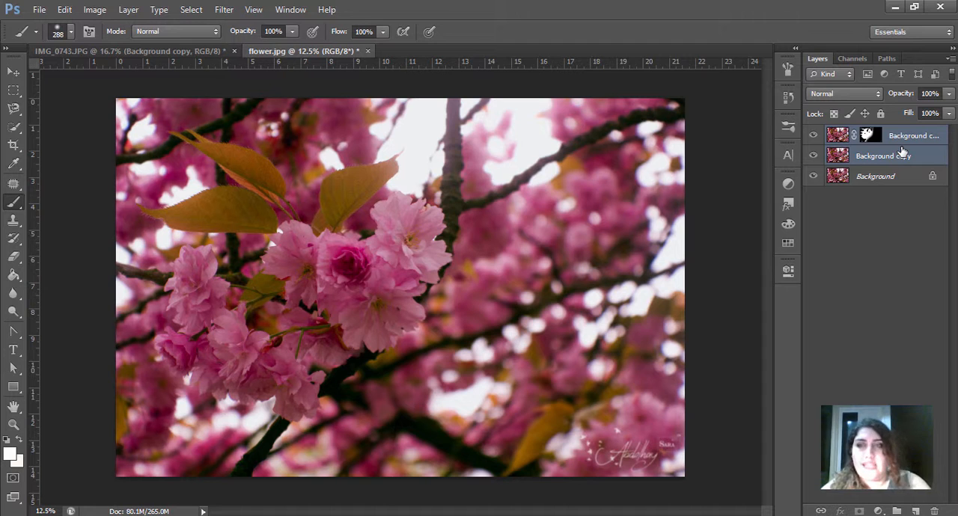
key("ctrl+e")
Step: Duplicate the merged Background copy 2 layer twice, keeping the default names
right_click(891, 142)
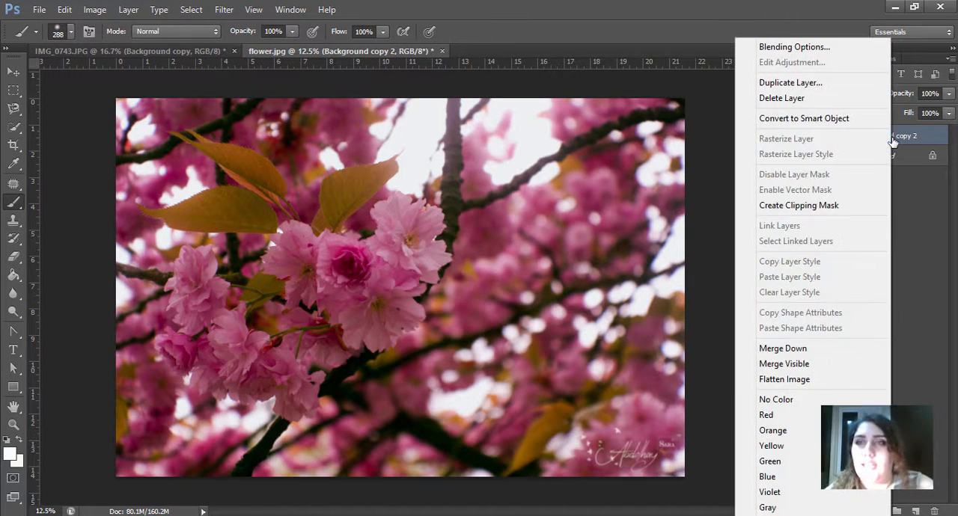
left_click(837, 82)
key("Return")
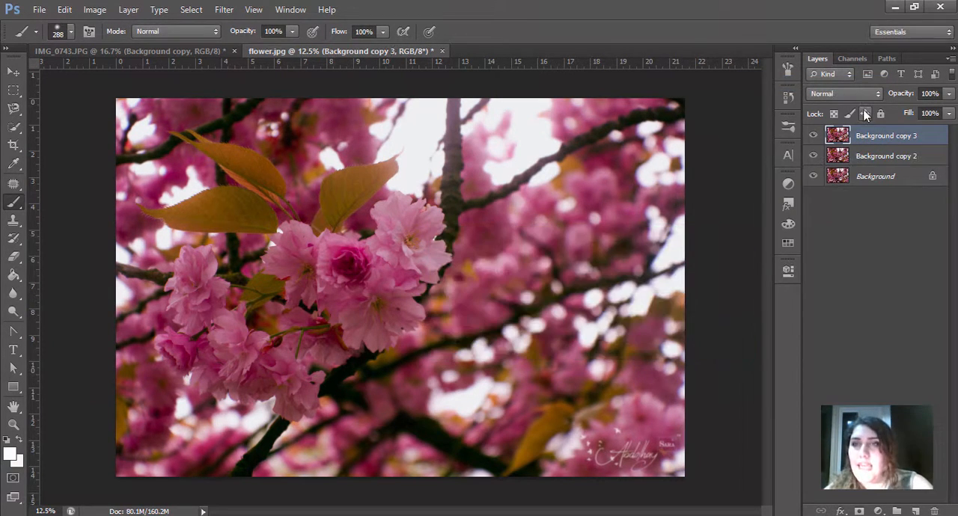
right_click(869, 136)
left_click(756, 80)
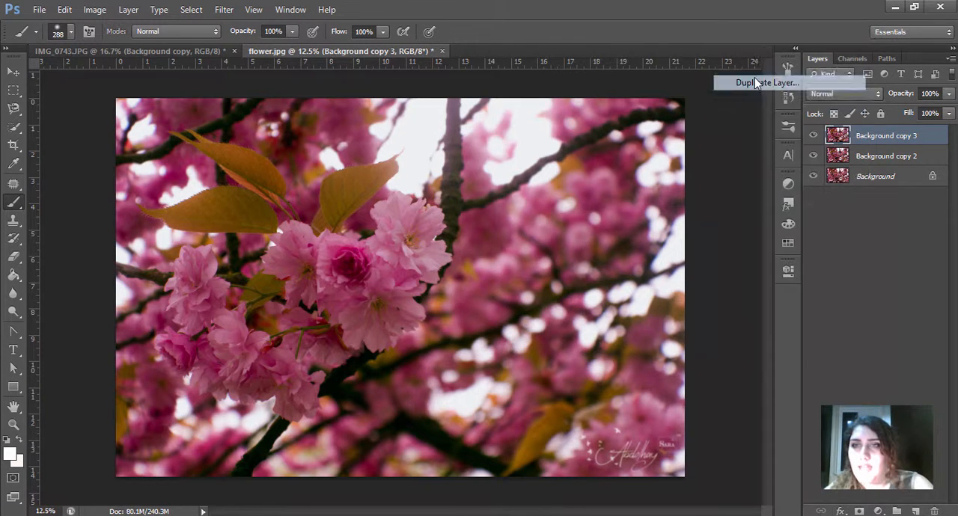
key("Return")
Step: Hide the Background copy 4 layer and repeat the last Gaussian Blur on the Background copy 3 layer
left_click(813, 136)
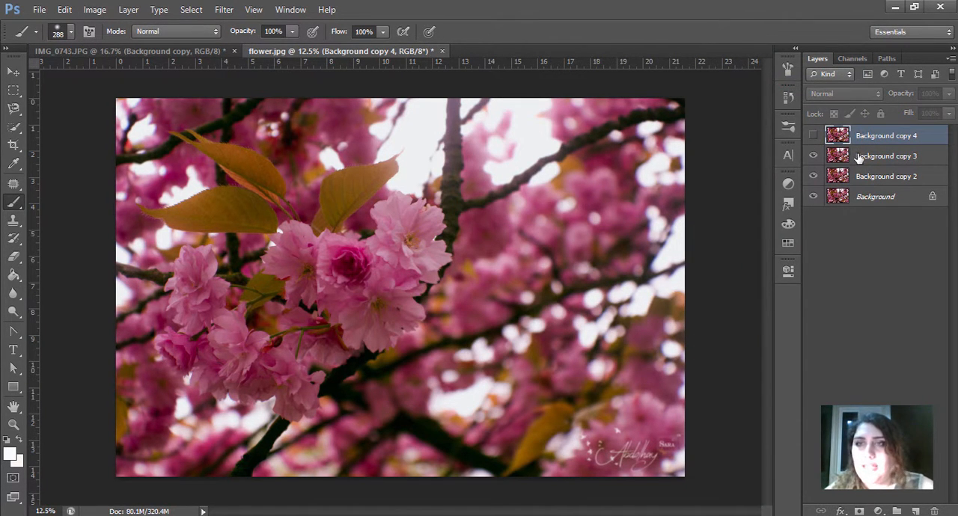
left_click(867, 156)
left_click(224, 10)
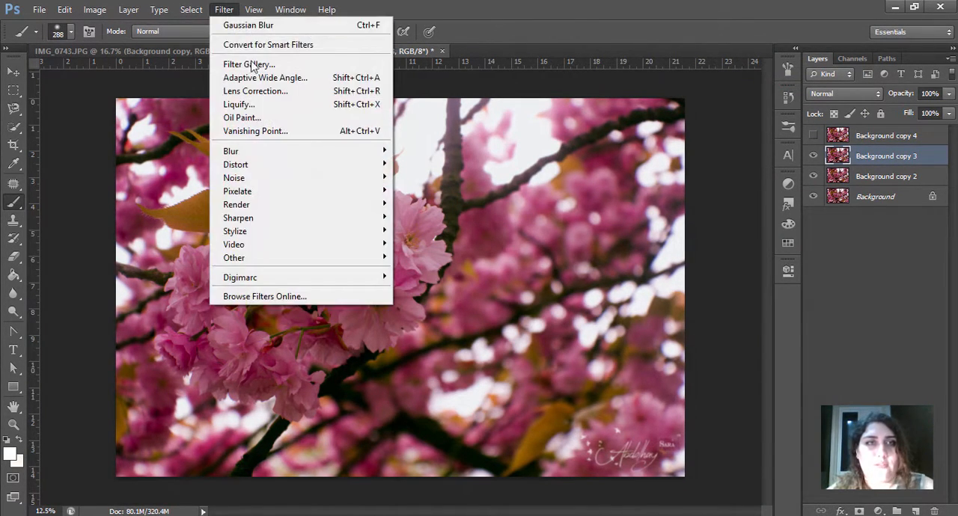
left_click(249, 27)
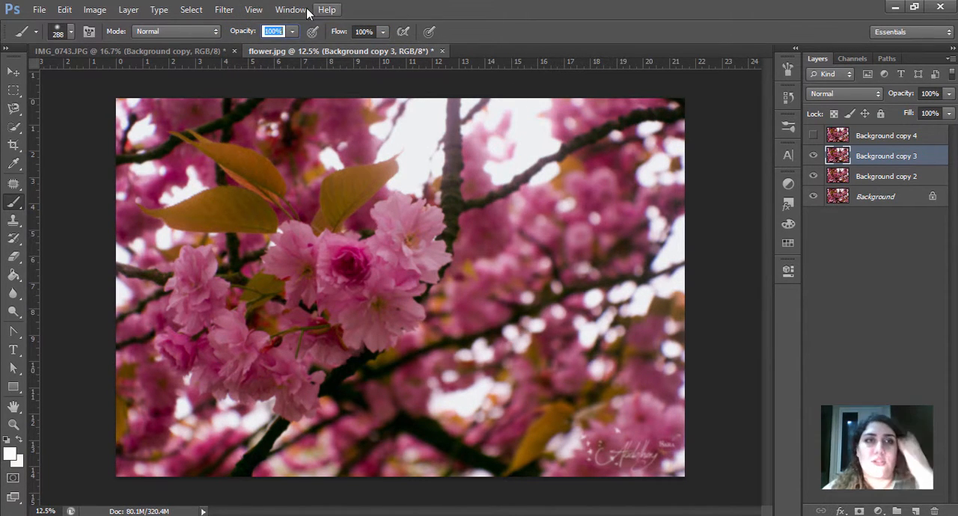
Step: Apply another Gaussian Blur with a 4.8-pixel radius to the Background copy 3 layer
left_click(224, 10)
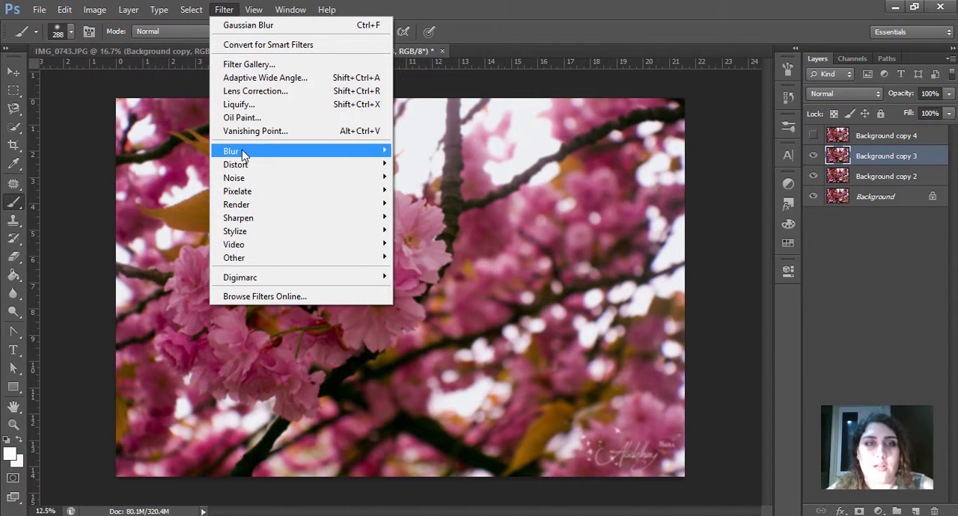
mouse_move(243, 152)
left_click(438, 251)
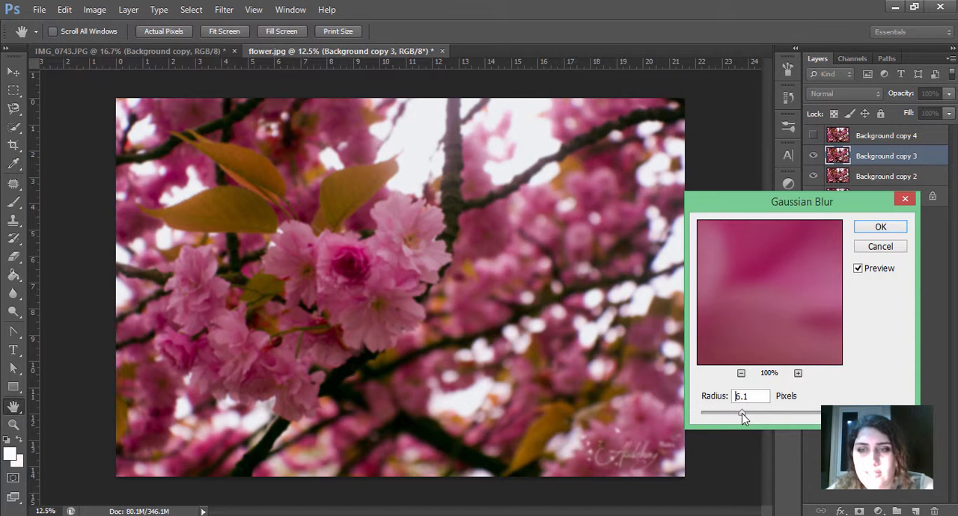
left_click_drag(741, 413, 736, 414)
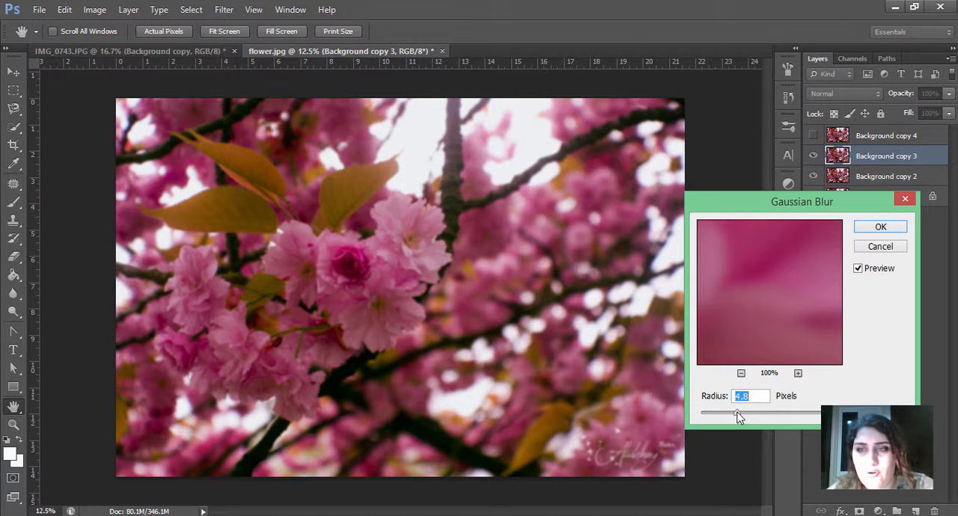
left_click(878, 228)
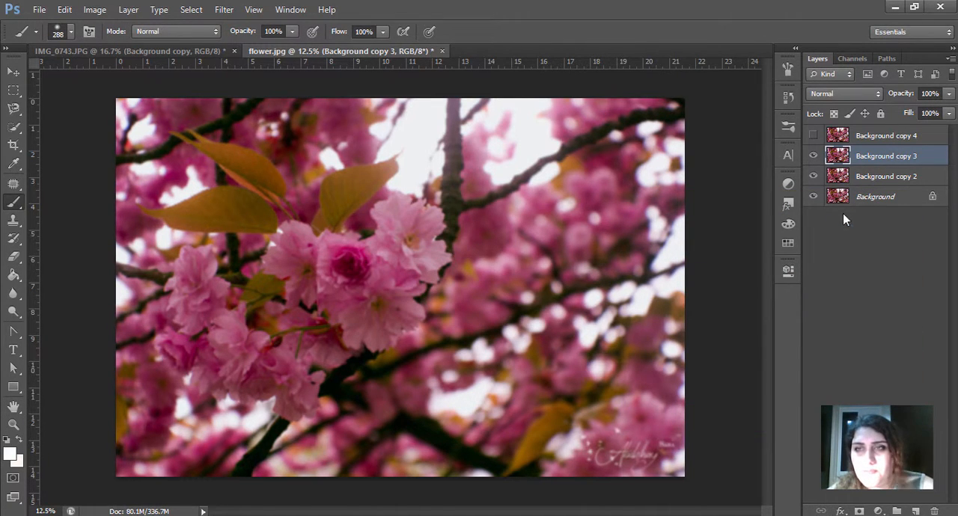
Step: Show the Background copy 4 layer again and add a layer mask to it, with black as the foreground color
left_click(812, 136)
left_click(838, 137)
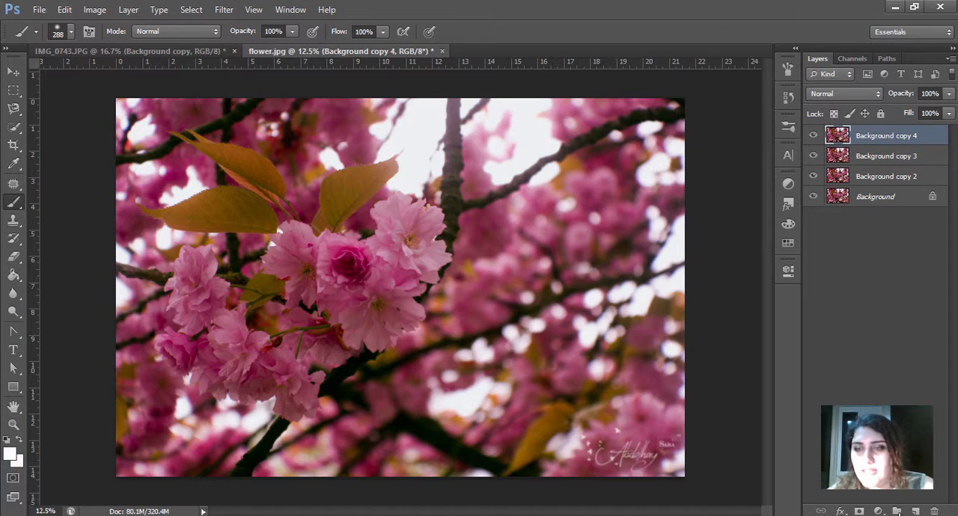
left_click(859, 511)
key("x")
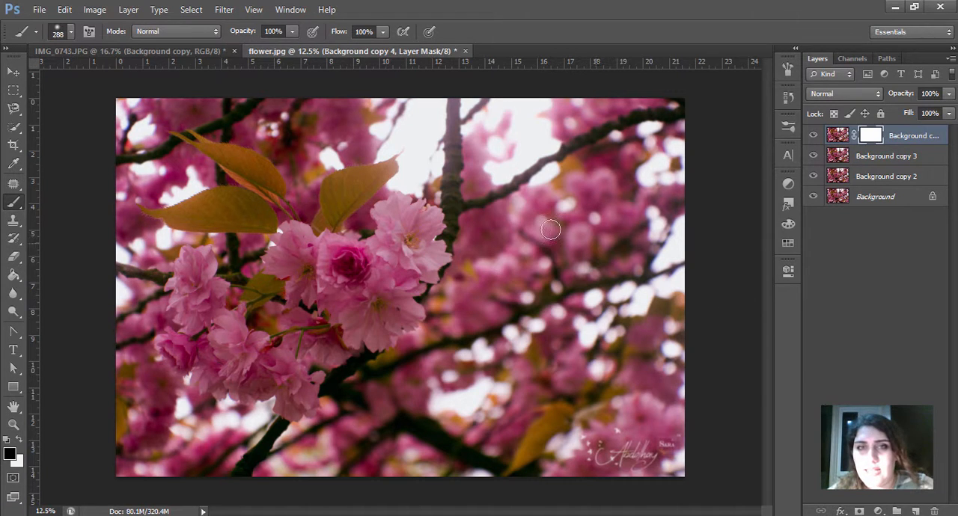
Step: Paint black with a soft 236-pixel brush on the Background copy 4 mask over the trunk and branches around the flower cluster
right_click(486, 193)
left_click(627, 222)
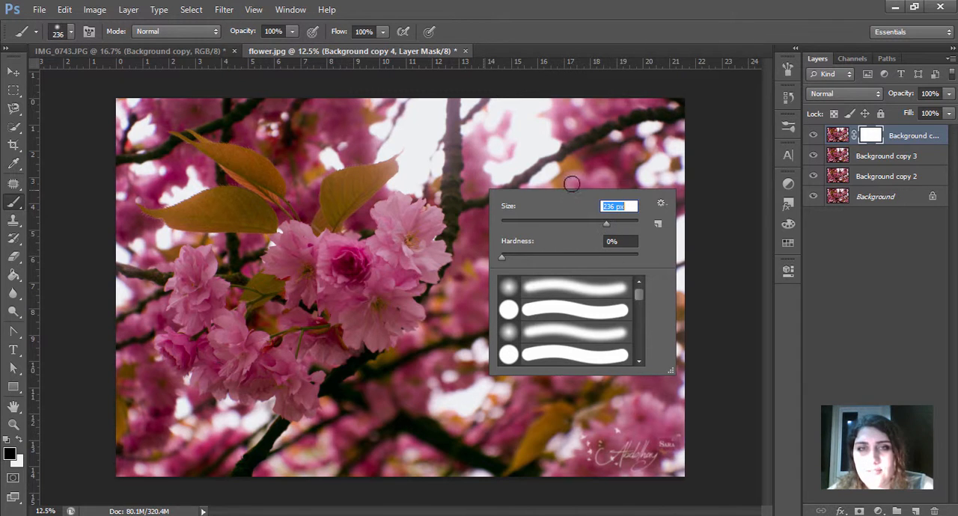
left_click(454, 99)
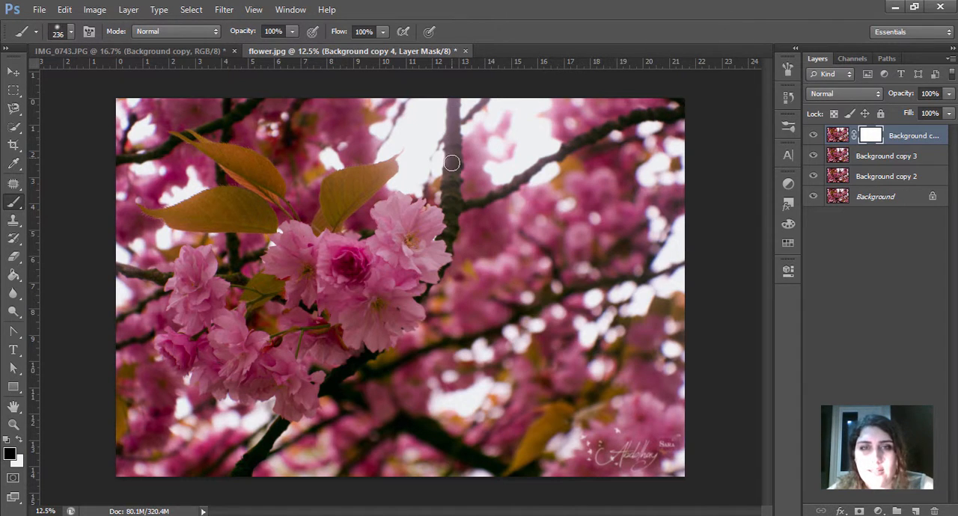
left_click_drag(451, 163, 453, 205)
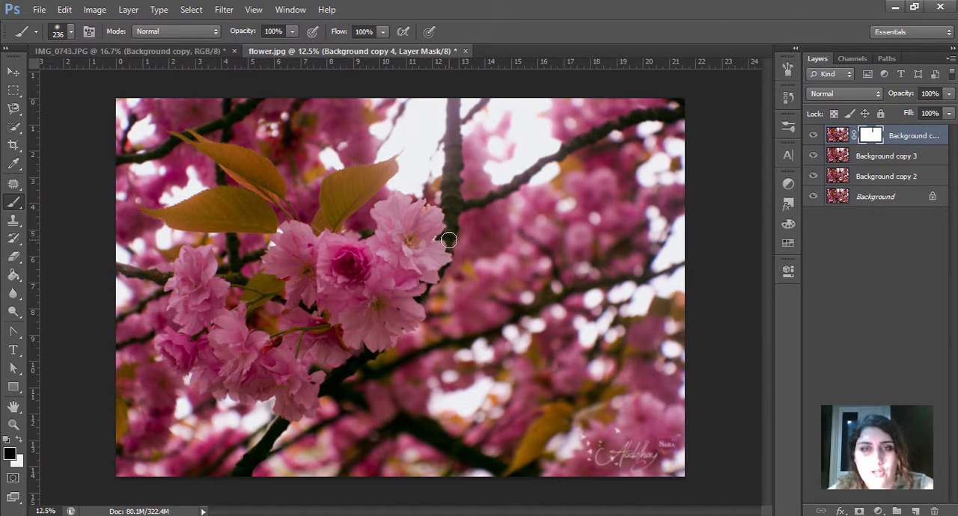
mouse_move(353, 369)
left_mouse_down()
mouse_move(288, 428)
mouse_move(265, 432)
mouse_move(290, 431)
mouse_move(246, 464)
left_mouse_up()
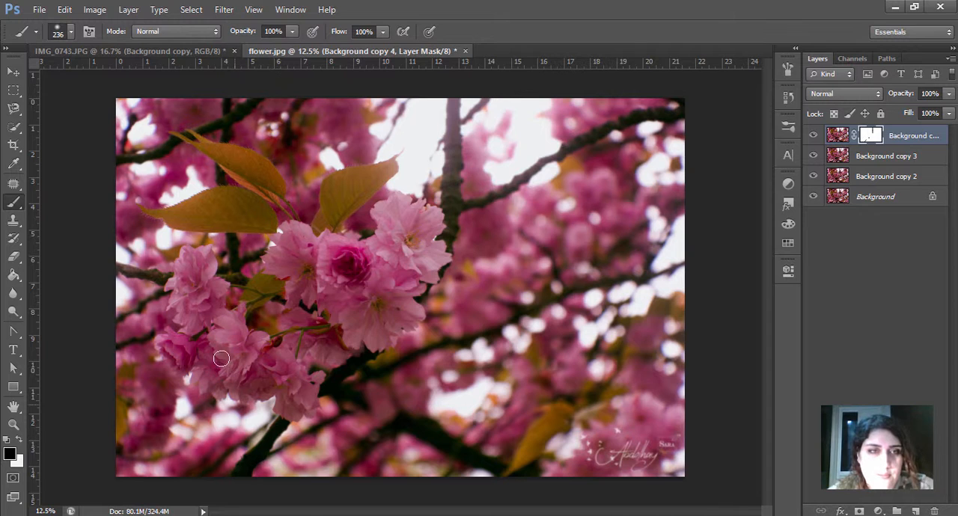
left_click_drag(166, 279, 122, 267)
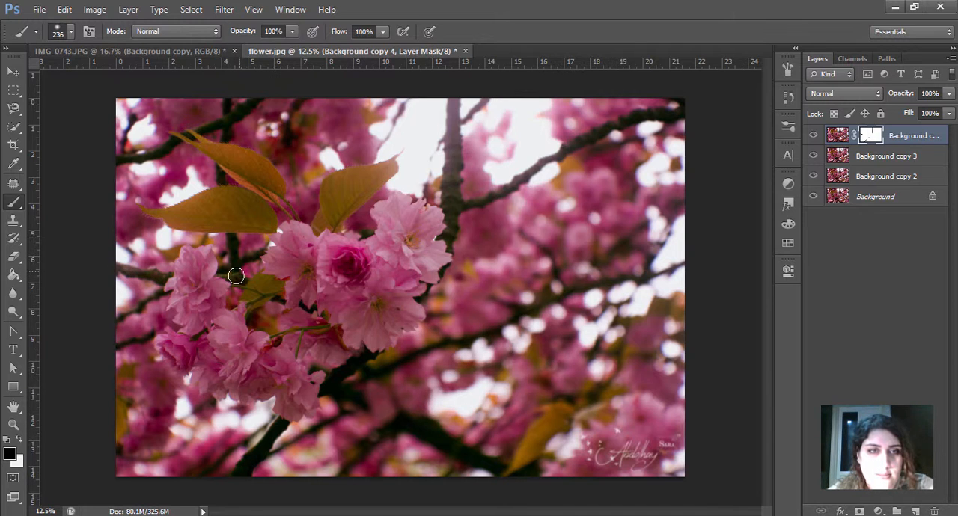
left_click_drag(236, 281, 306, 308)
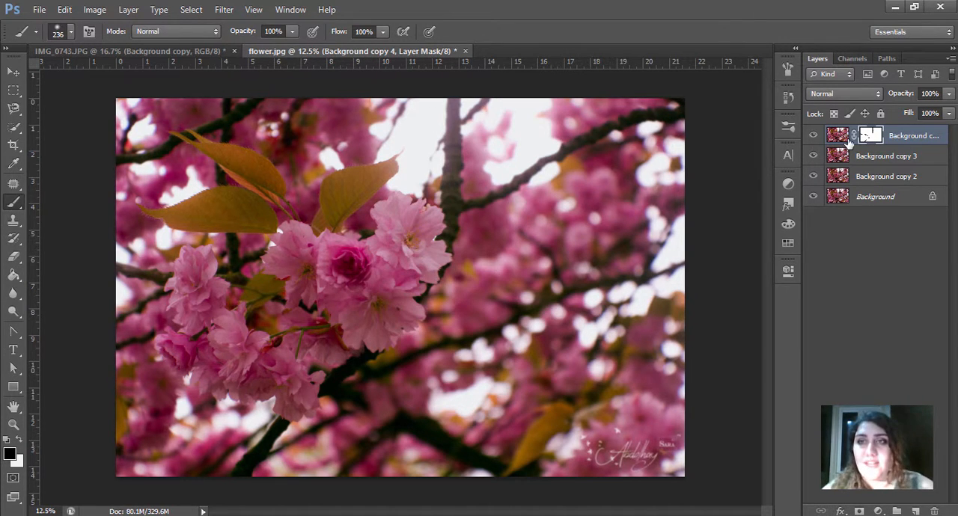
Step: Merge the Background copy 4, Background copy 3 and Background copy 2 layers into a single layer above the Background
left_click(892, 159)
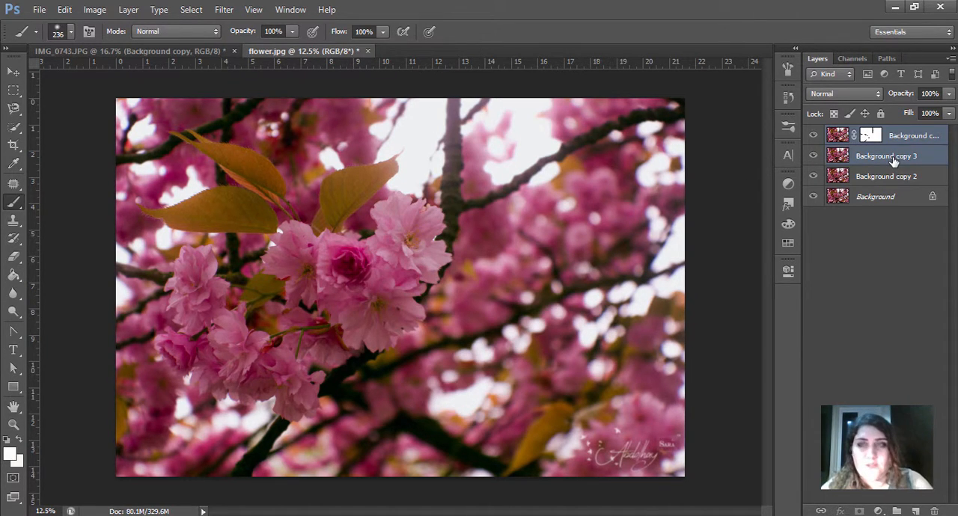
key("ctrl+e")
right_click(873, 141)
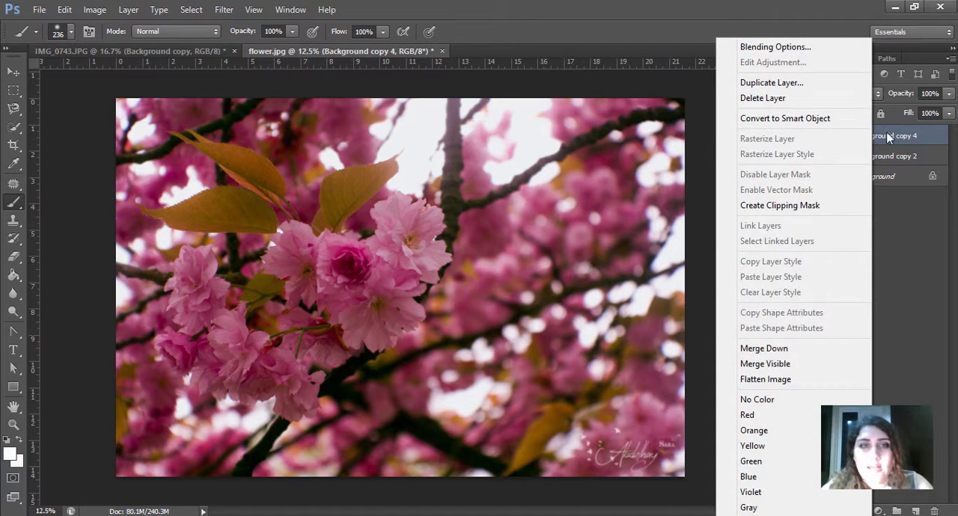
left_click(892, 132)
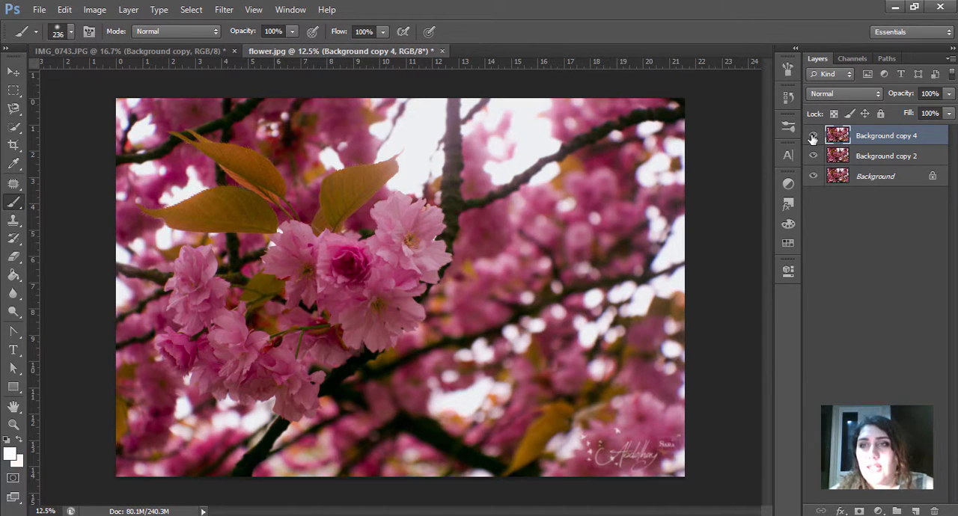
left_click(899, 158, "shift")
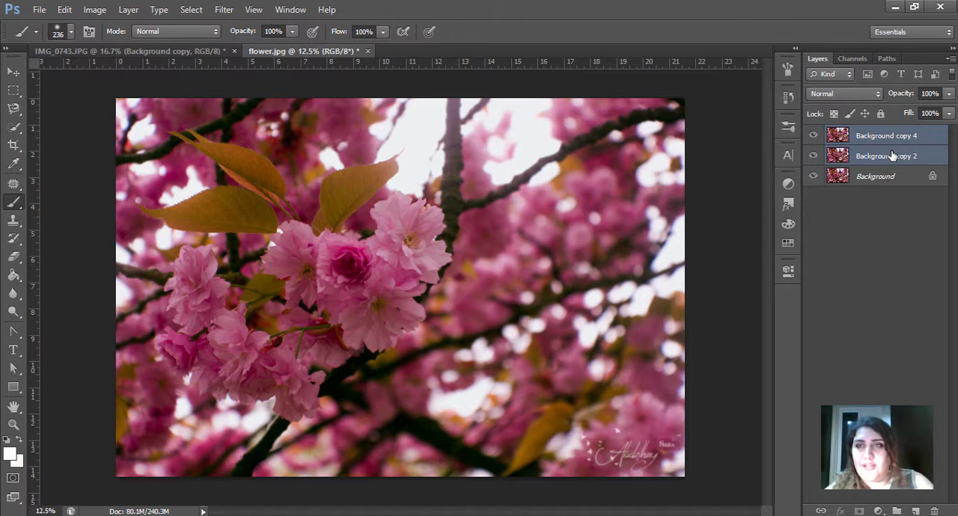
key("ctrl+e")
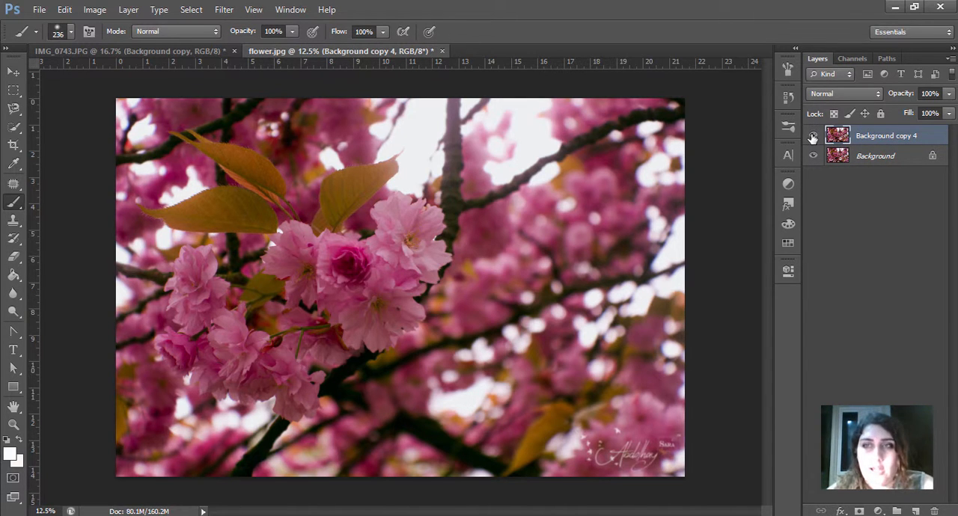
Step: Toggle the visibility of the merged Background copy 4 layer to compare the whole blurred flower photo with the original
left_click(812, 136)
left_click(812, 136)
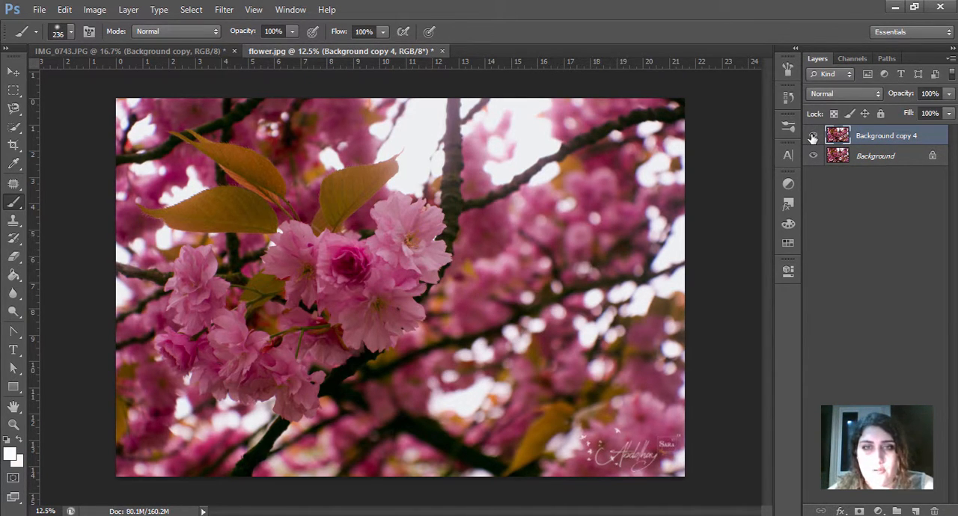
left_click(812, 136)
left_click(812, 136)
left_click(812, 136)
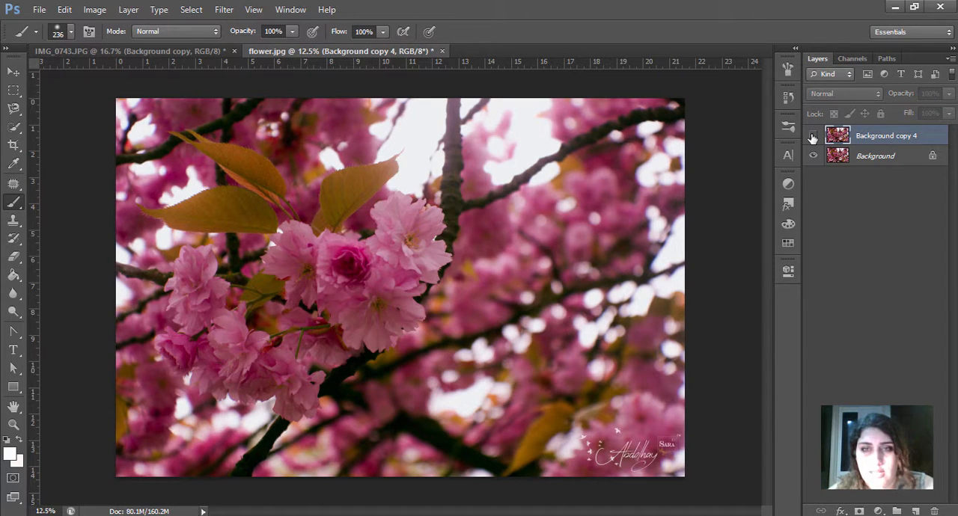
left_click(813, 136)
left_click(812, 136)
left_click(813, 136)
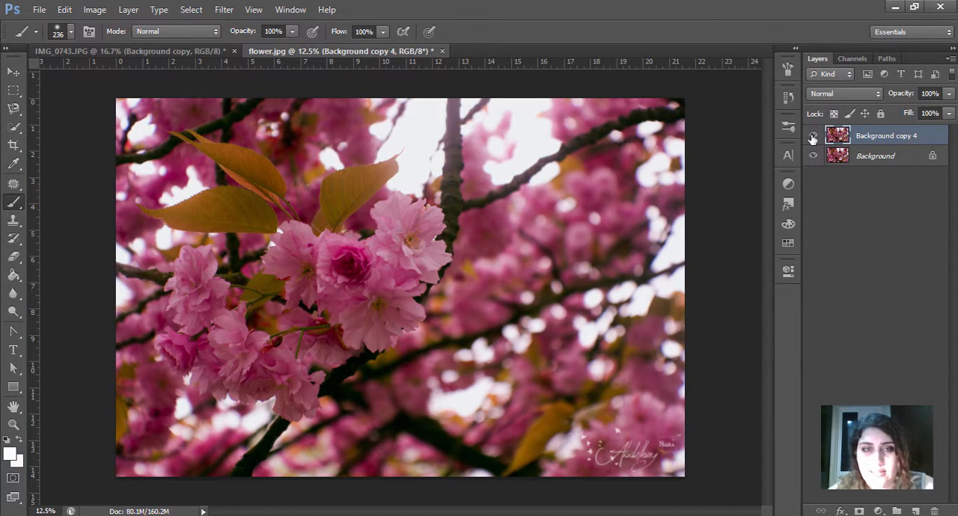
left_click(813, 136)
Step: Compare the flower edges and background blur close up at 33.3% by repeatedly hiding and showing the Background copy 4 layer
key("ctrl+plus")
key("ctrl+plus")
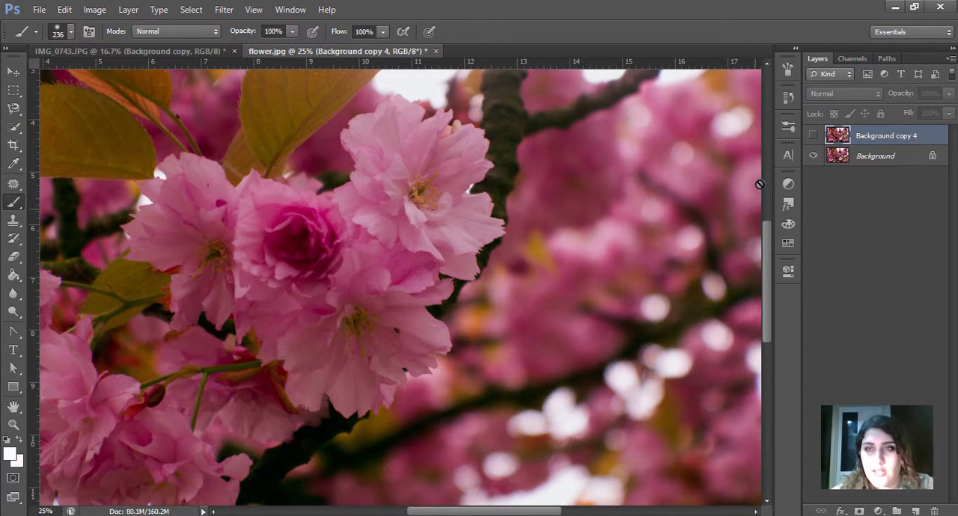
key("ctrl+plus")
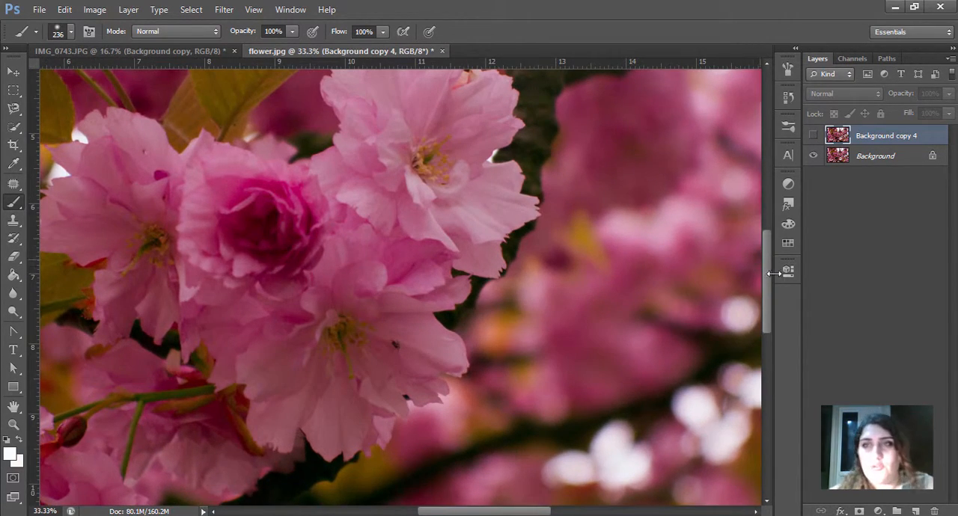
left_click(813, 139)
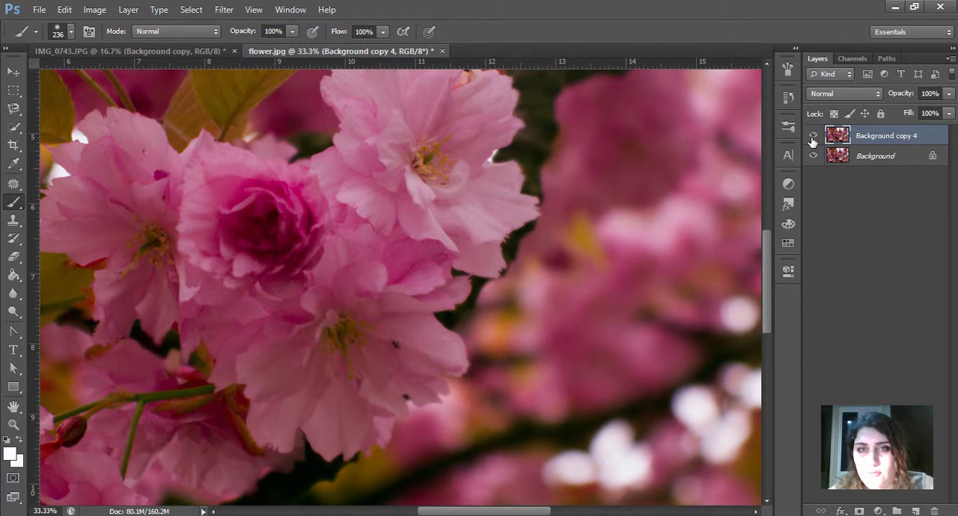
left_click(812, 140)
left_click(812, 139)
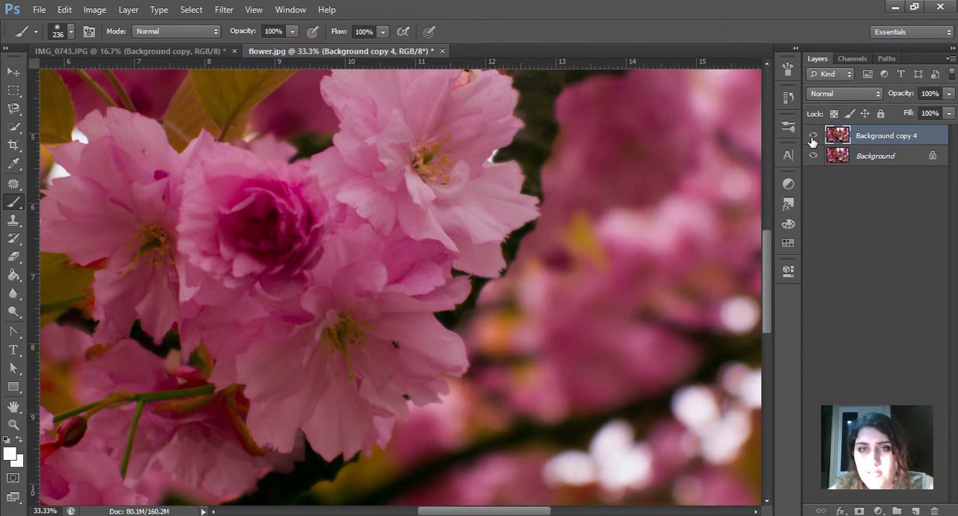
left_click(812, 139)
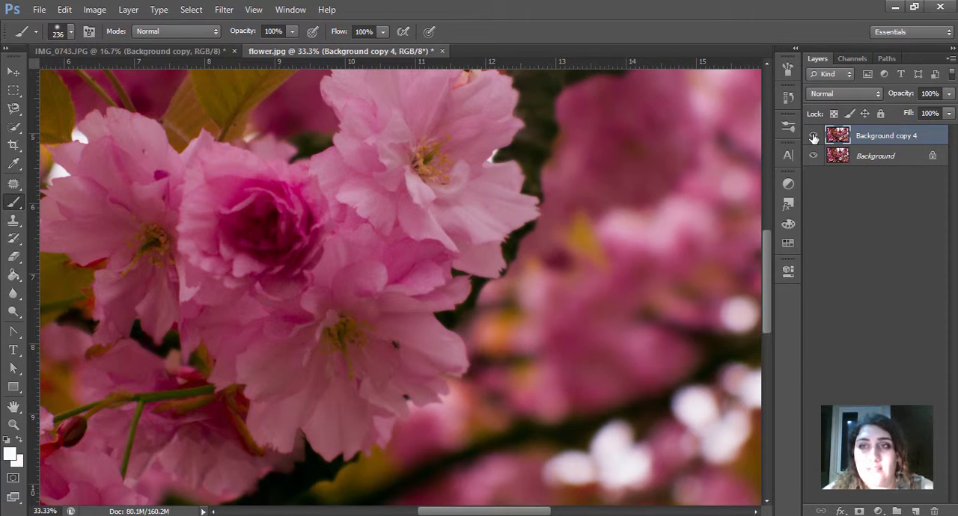
left_click(813, 135)
left_click(813, 135)
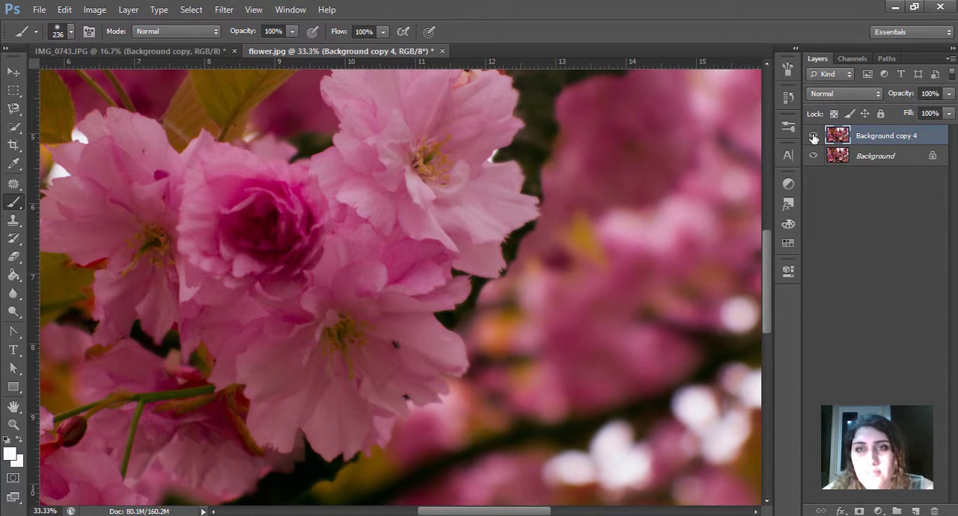
left_click(813, 135)
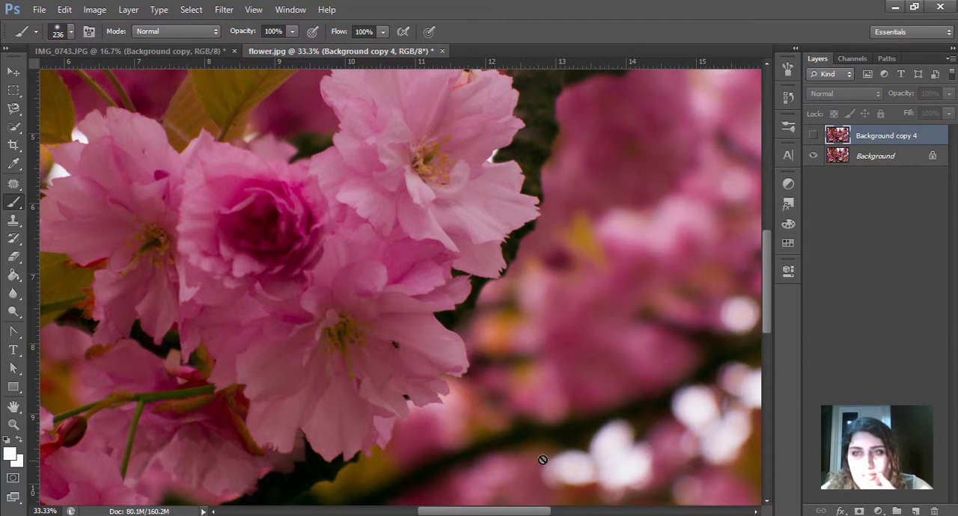
left_click(813, 137)
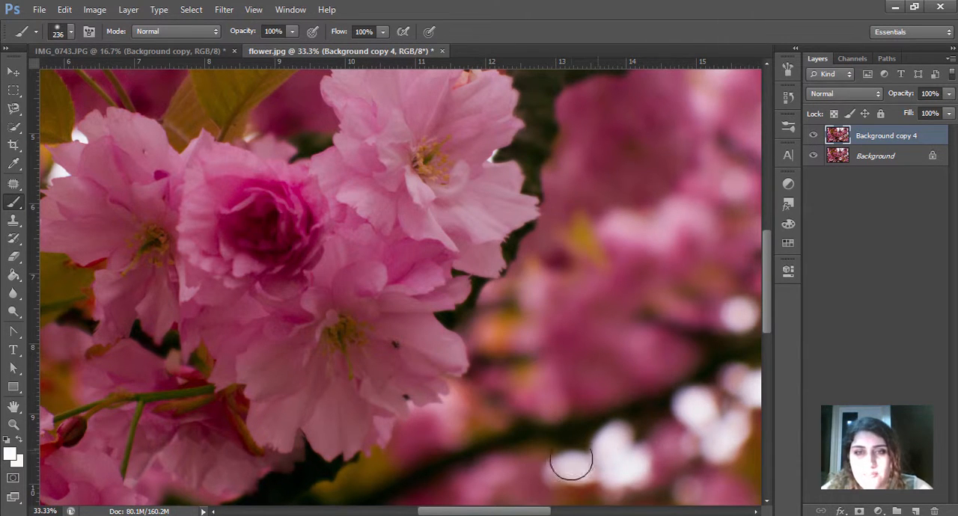
left_click(813, 137)
left_click(813, 141)
left_click(813, 142)
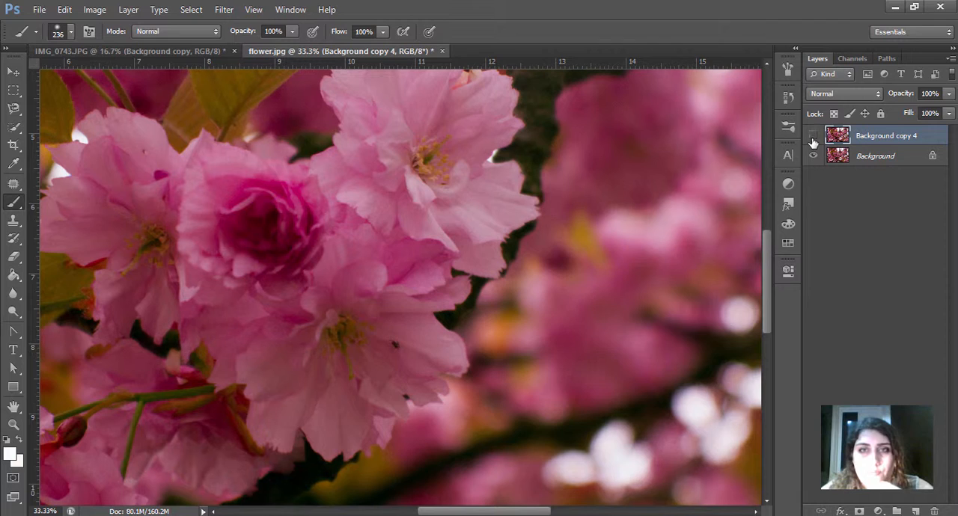
left_click(813, 142)
left_click(813, 141)
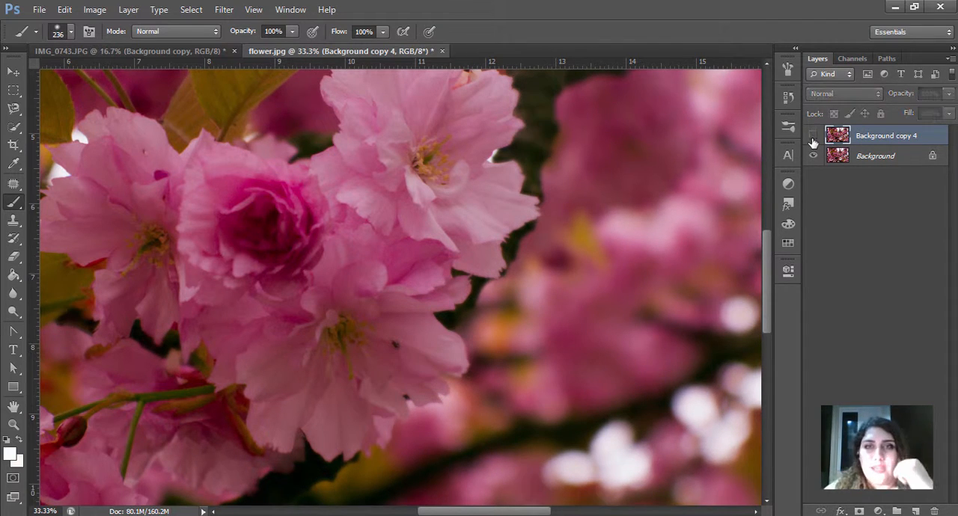
Step: Return to the IMG_0743.JPG portrait document to view its blurred background
key("ctrl+minus")
key("ctrl+minus")
key("ctrl+minus")
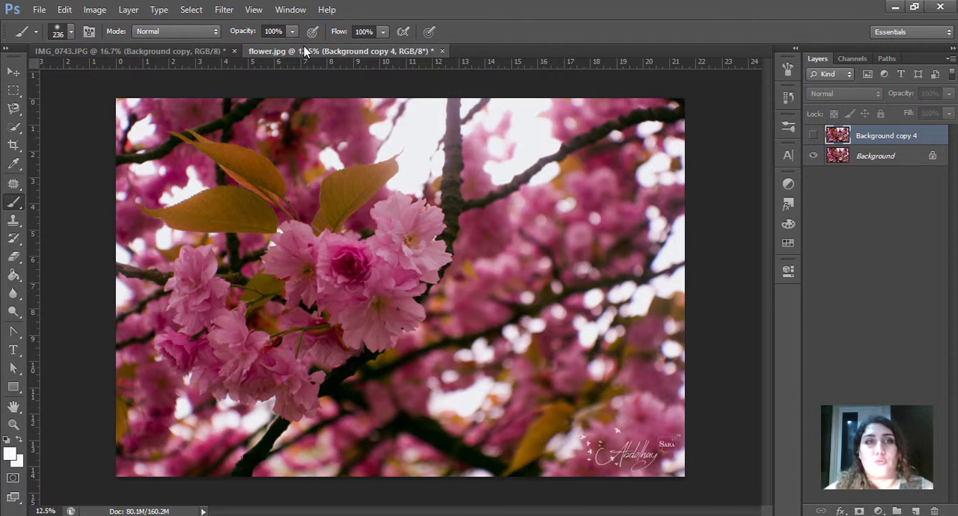
left_click(177, 50)
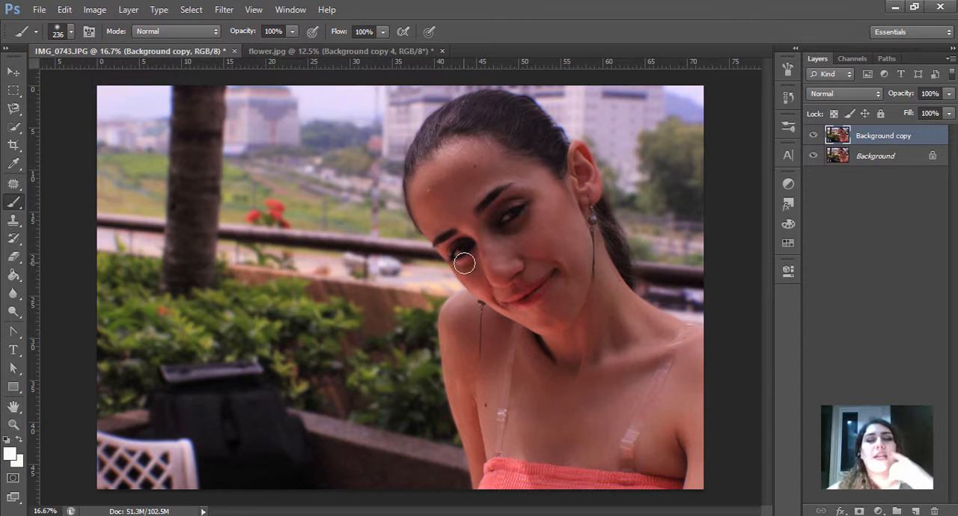